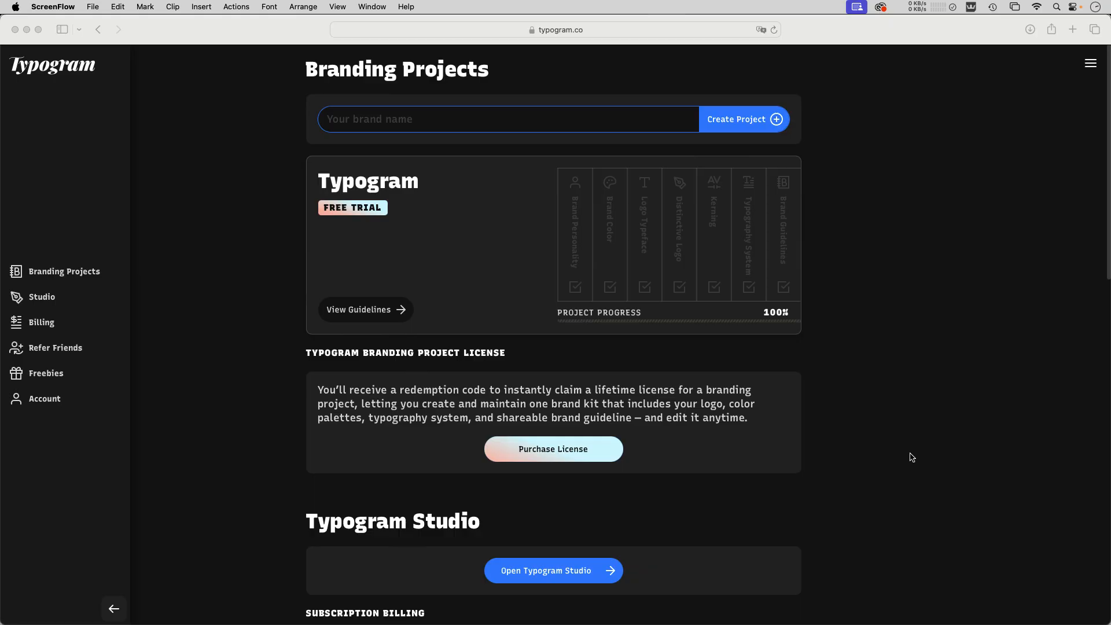
Open Typogram Studio and add a left-aligned two-line text reading "Samples" and "Text" to the artboard
click(557, 577)
click(558, 577)
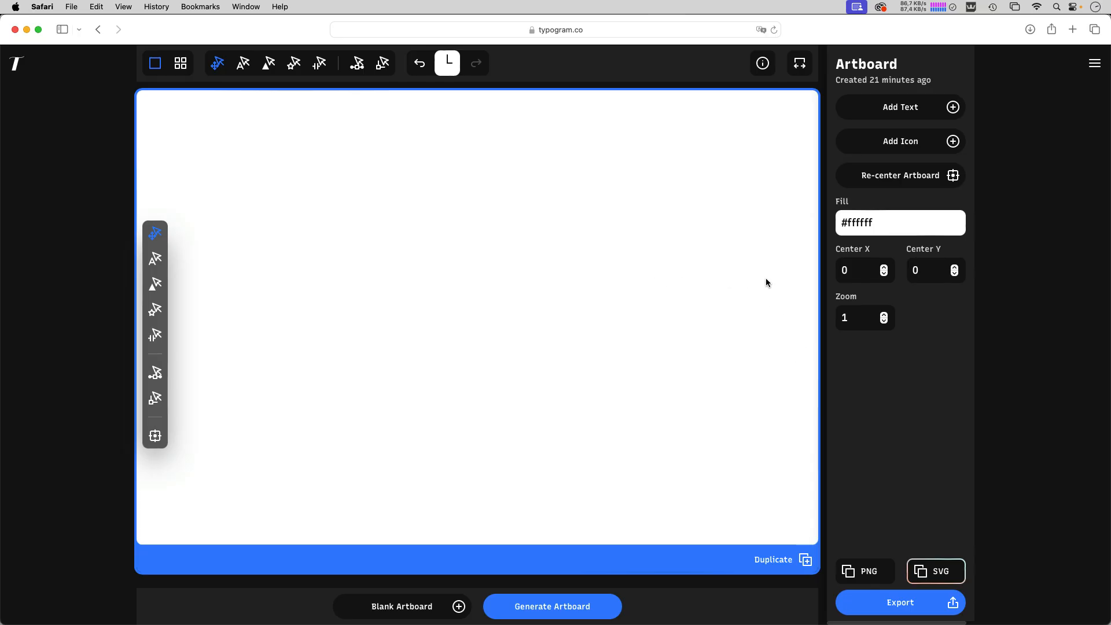
click(953, 107)
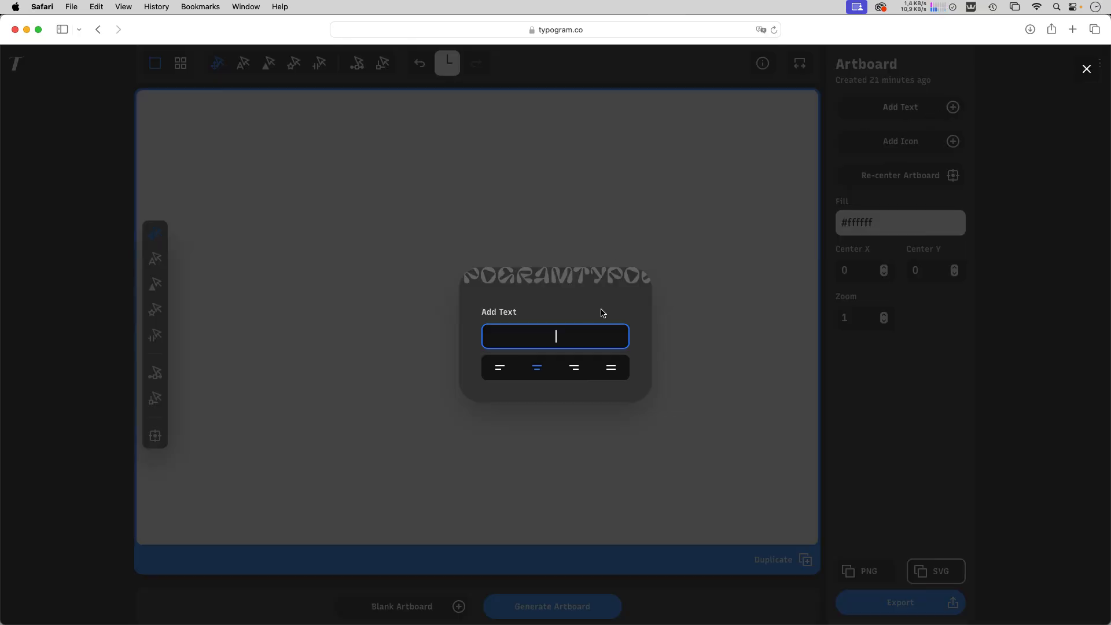
text(Samples)
key(Return)
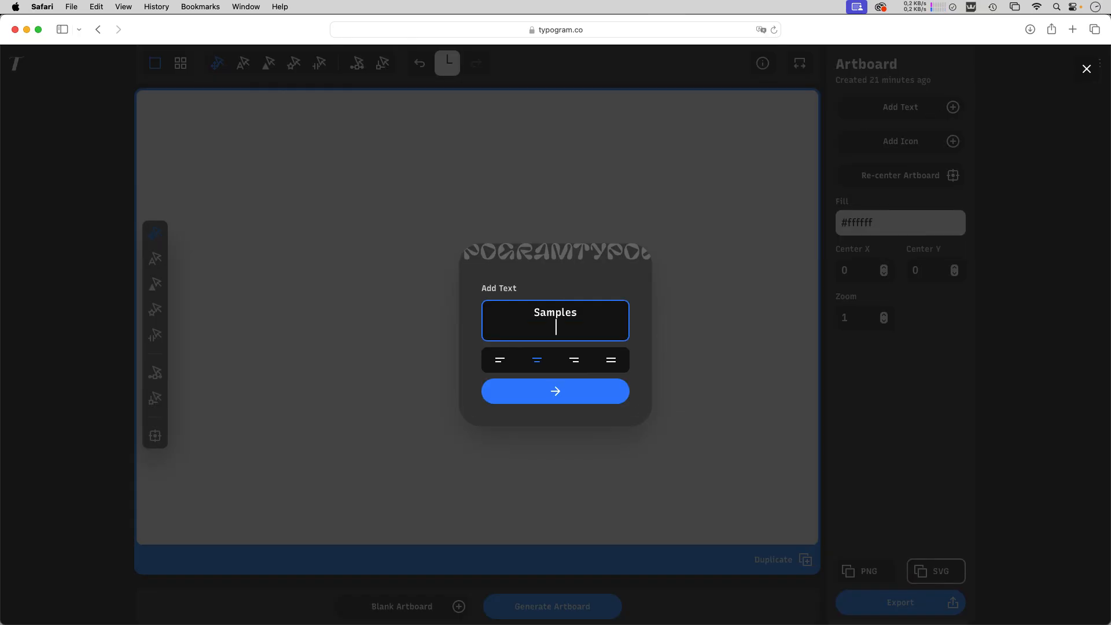
text(Text)
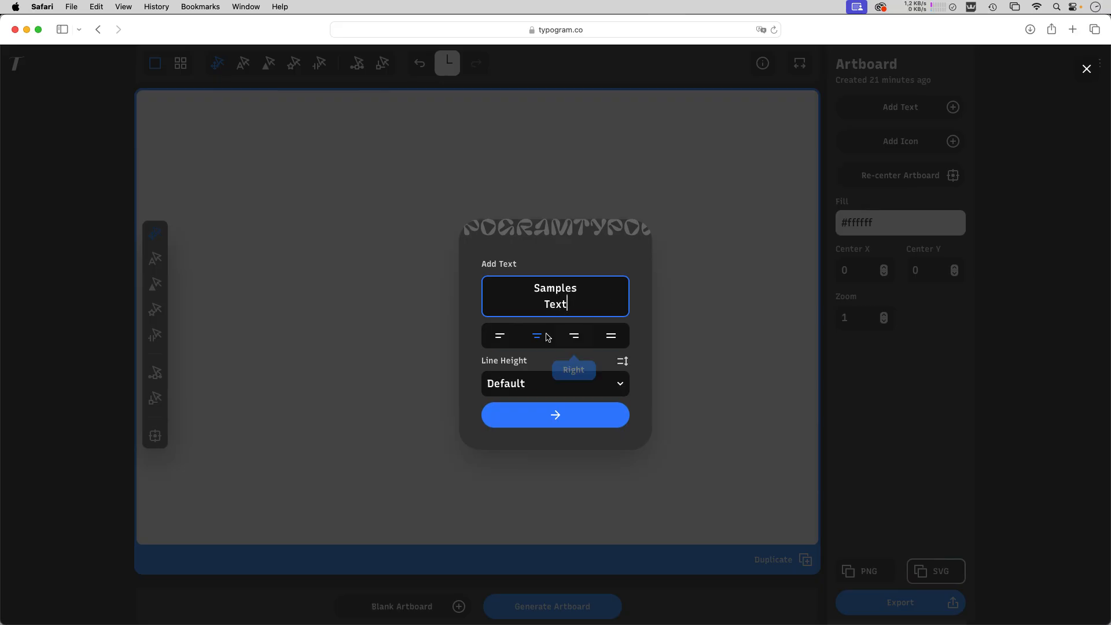
click(499, 336)
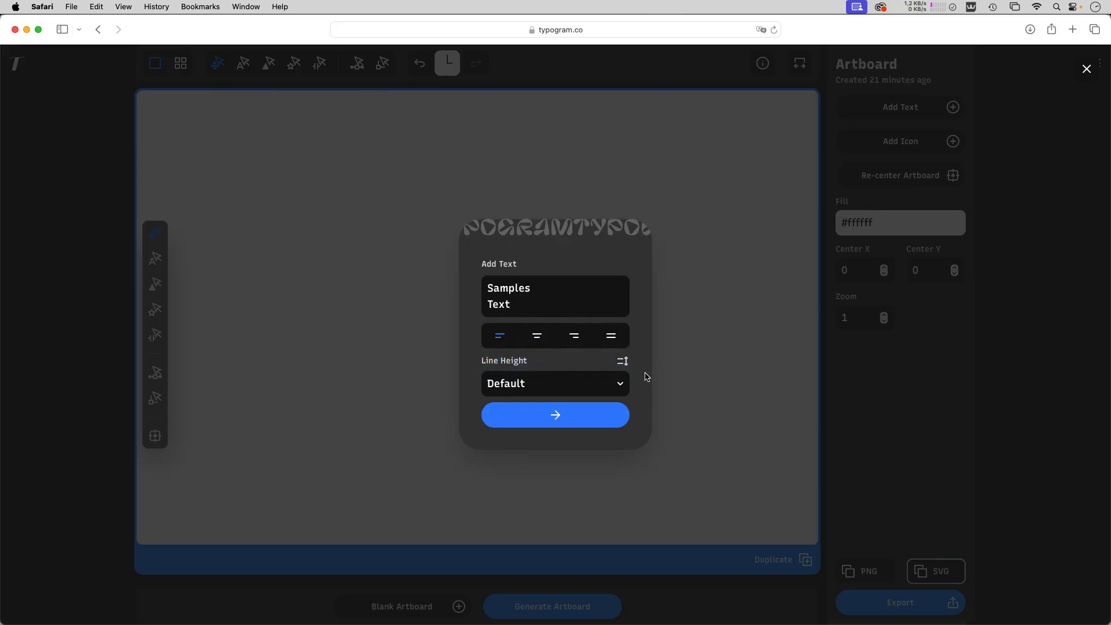
click(559, 418)
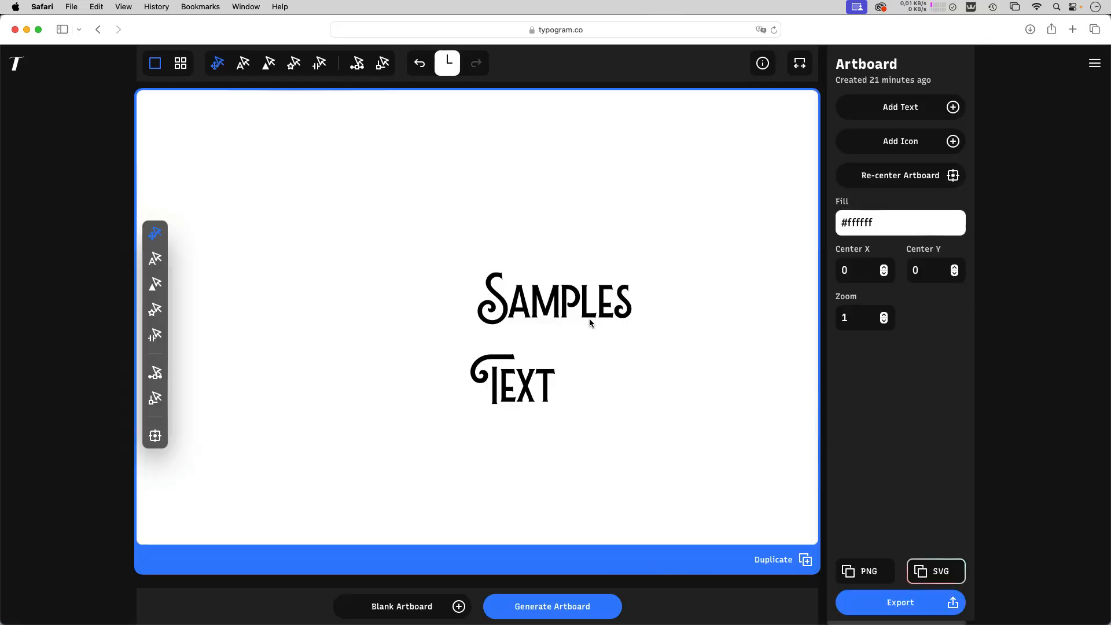
Place the word Samples at Left -121, Top -120, and the word Text beneath it at Left -52, Top -26
drag(568, 315, 493, 234)
drag(508, 386, 479, 290)
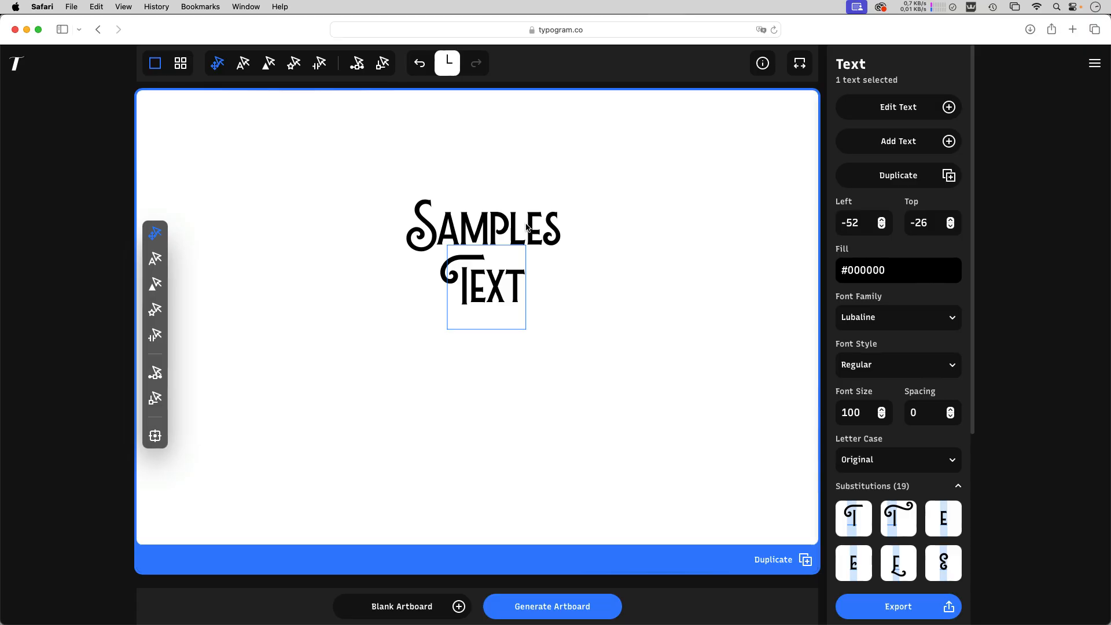
drag(536, 230, 532, 233)
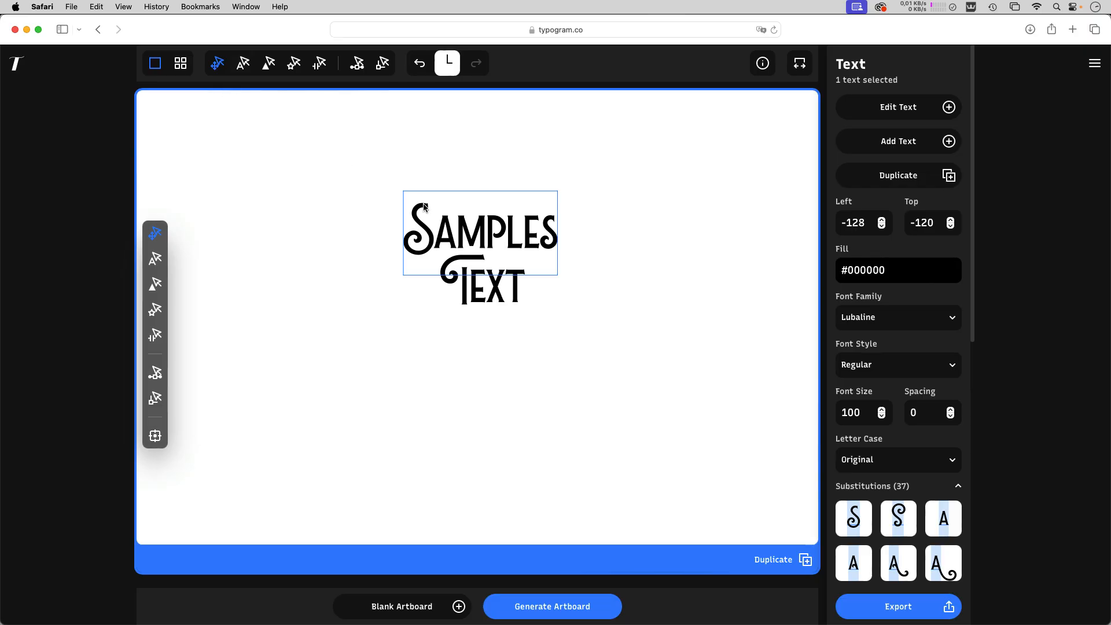
mouse_move(450, 232)
mouse_down()
mouse_move(444, 218)
mouse_move(461, 223)
mouse_move(454, 231)
mouse_up()
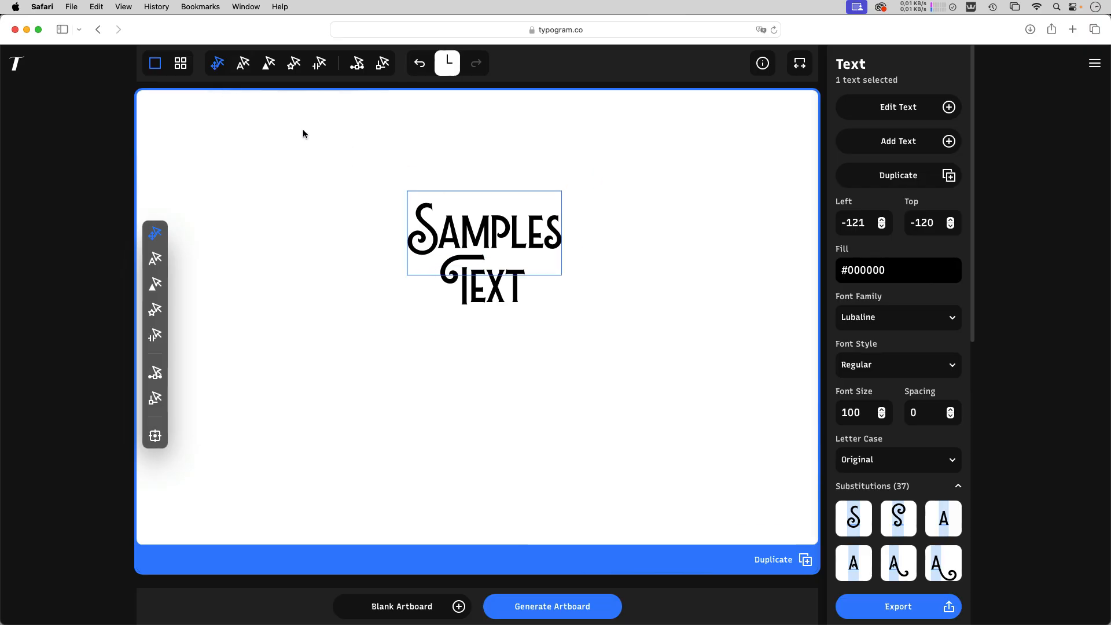
Compare the glyph substitutions offered for the single letter a with those offered for the whole word Samples
click(244, 72)
click(268, 65)
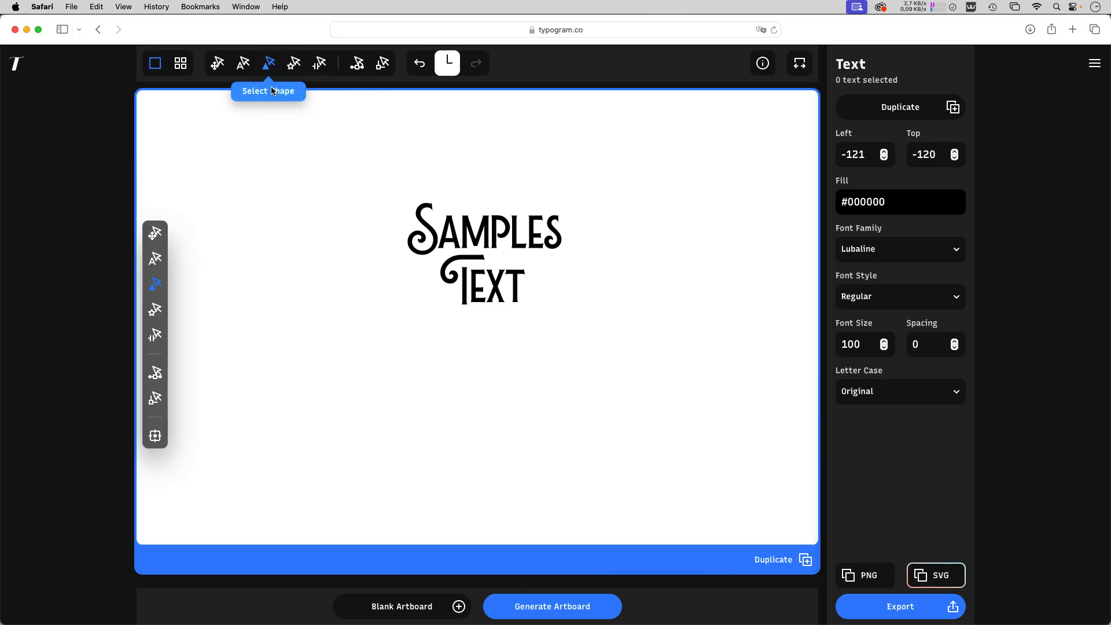
click(243, 69)
click(449, 239)
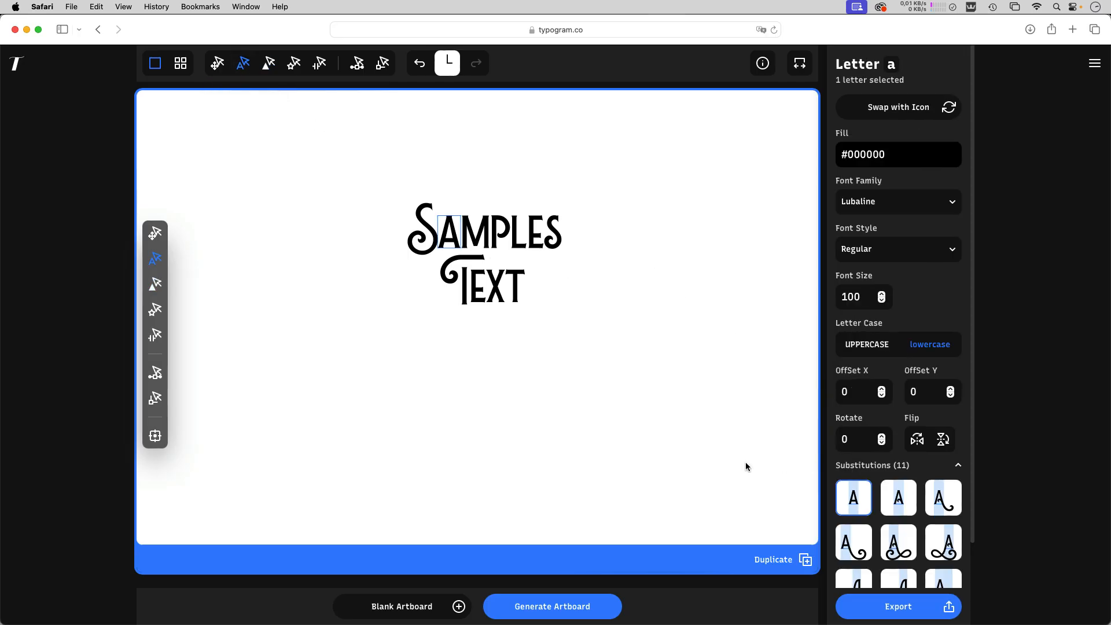
scroll(887, 494, down, 3)
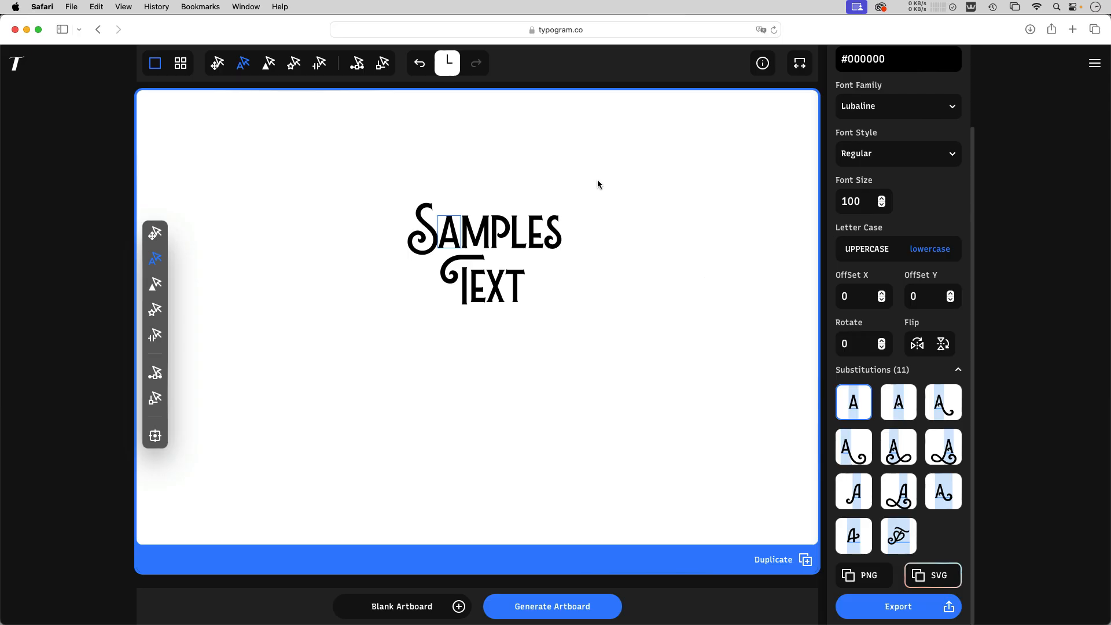
click(216, 64)
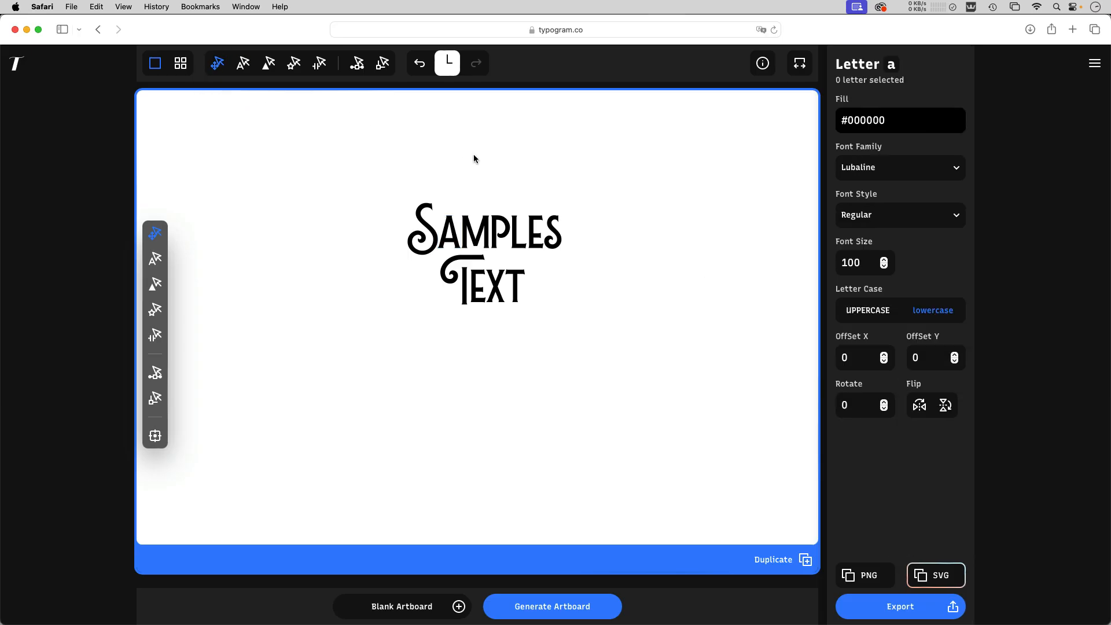
click(548, 241)
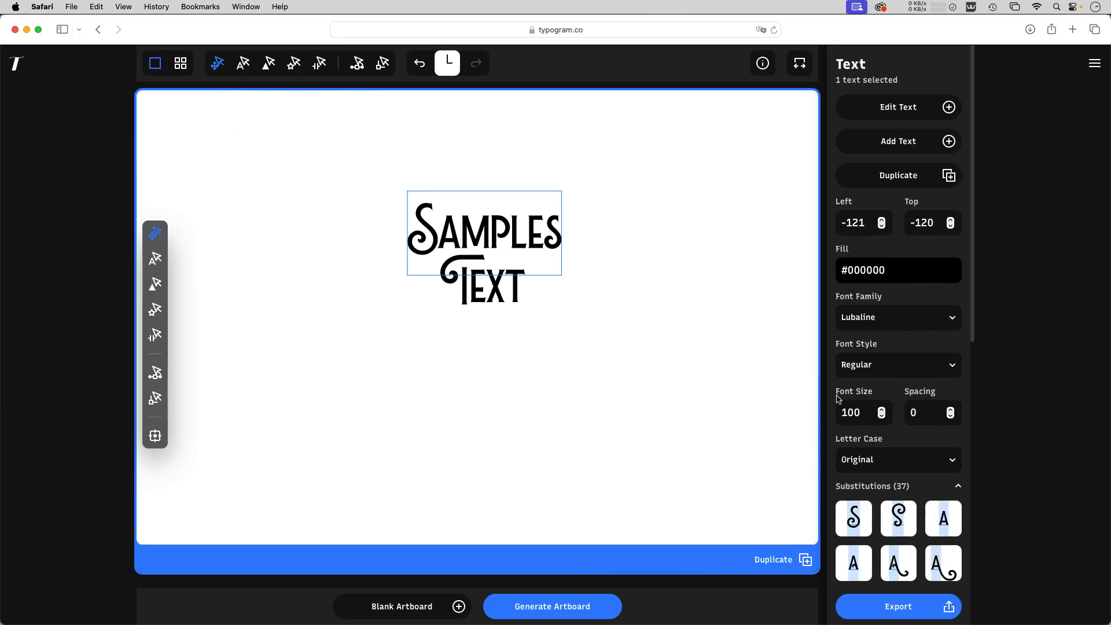
scroll(875, 430, down, 10)
scroll(879, 430, up, 2)
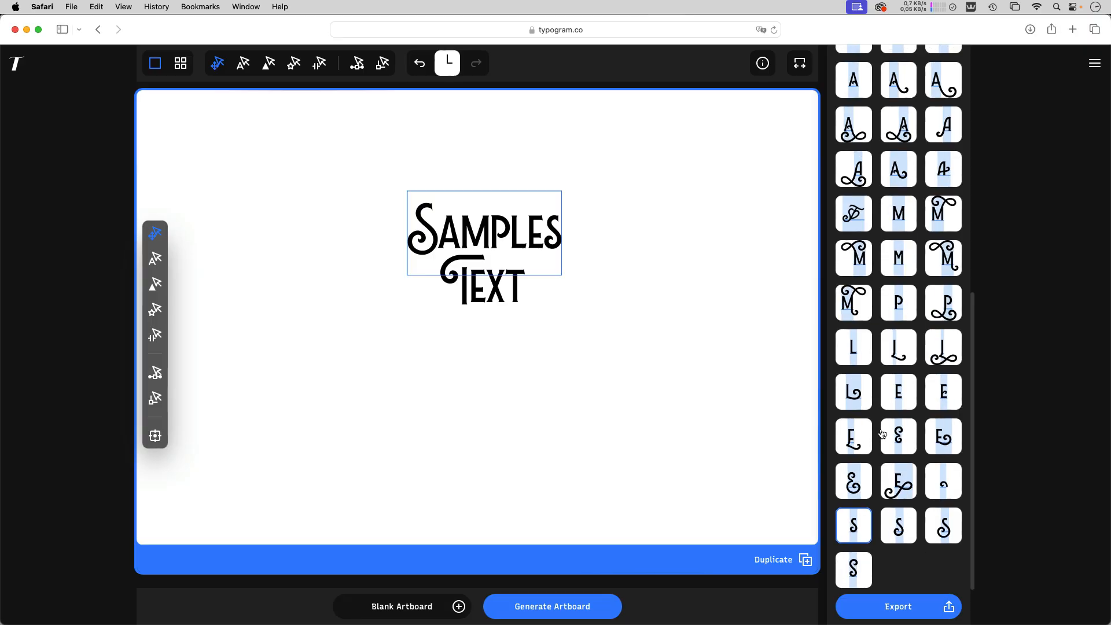
scroll(885, 439, up, 2)
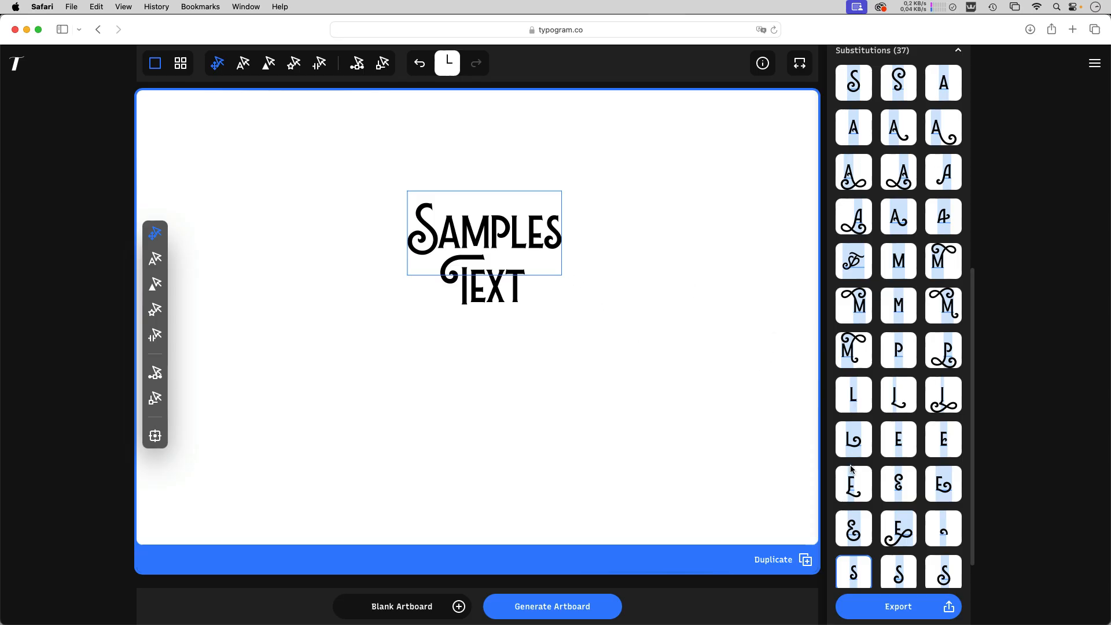
Select only the letter a in Samples and raise it to about Offset X -1, Offset Y -19
click(243, 62)
click(452, 235)
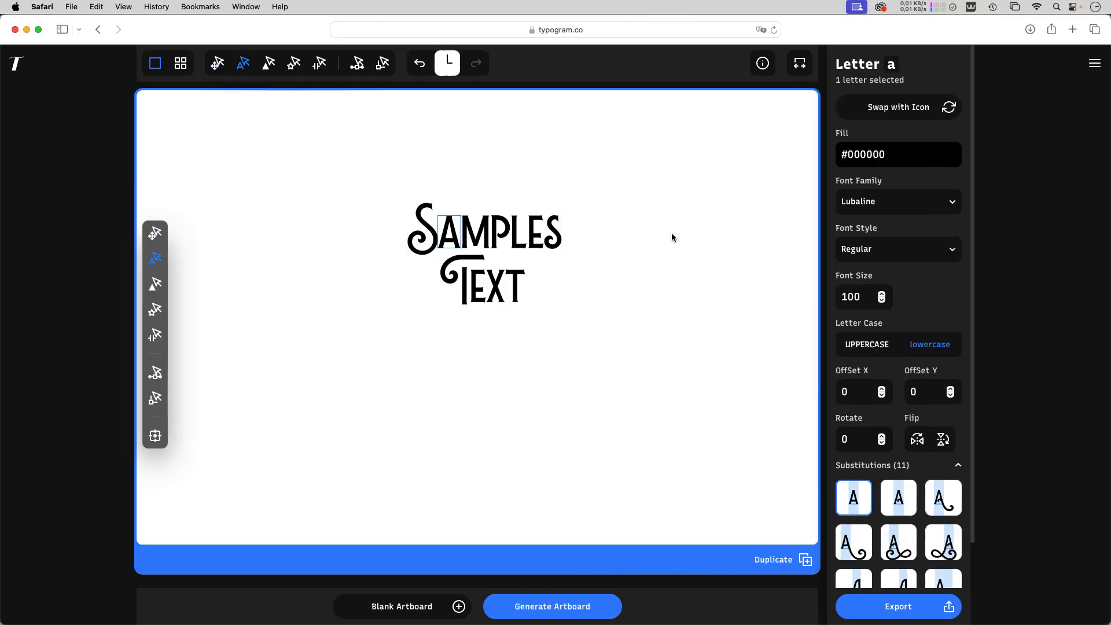
drag(460, 250, 460, 238)
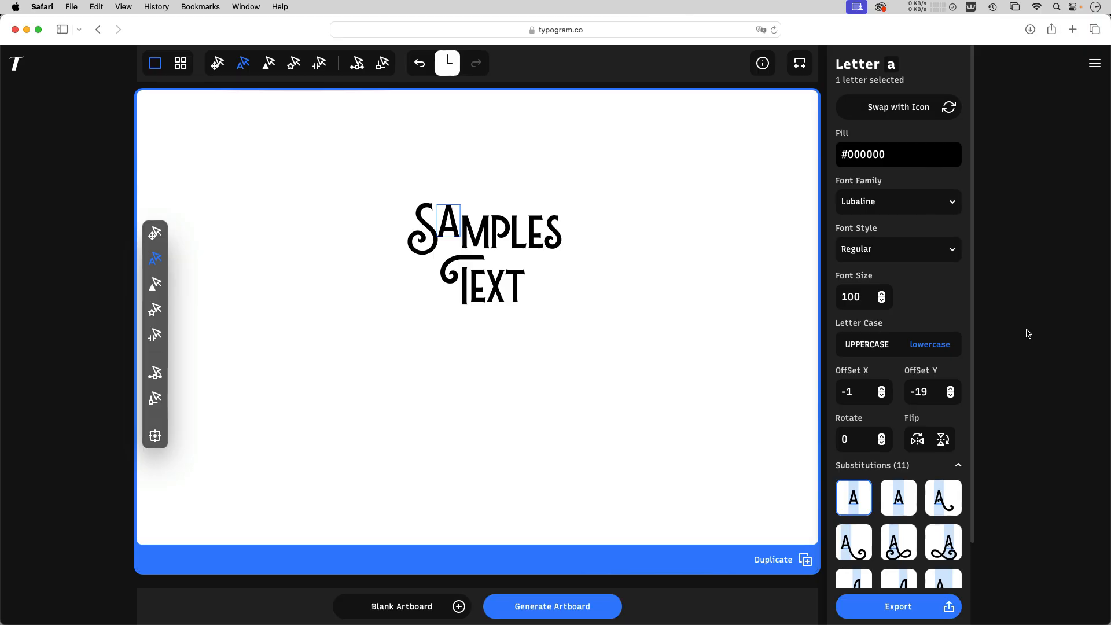
Change the font of the raised letter a to Luckiest Guy and nudge it up to Offset Y -24
click(876, 201)
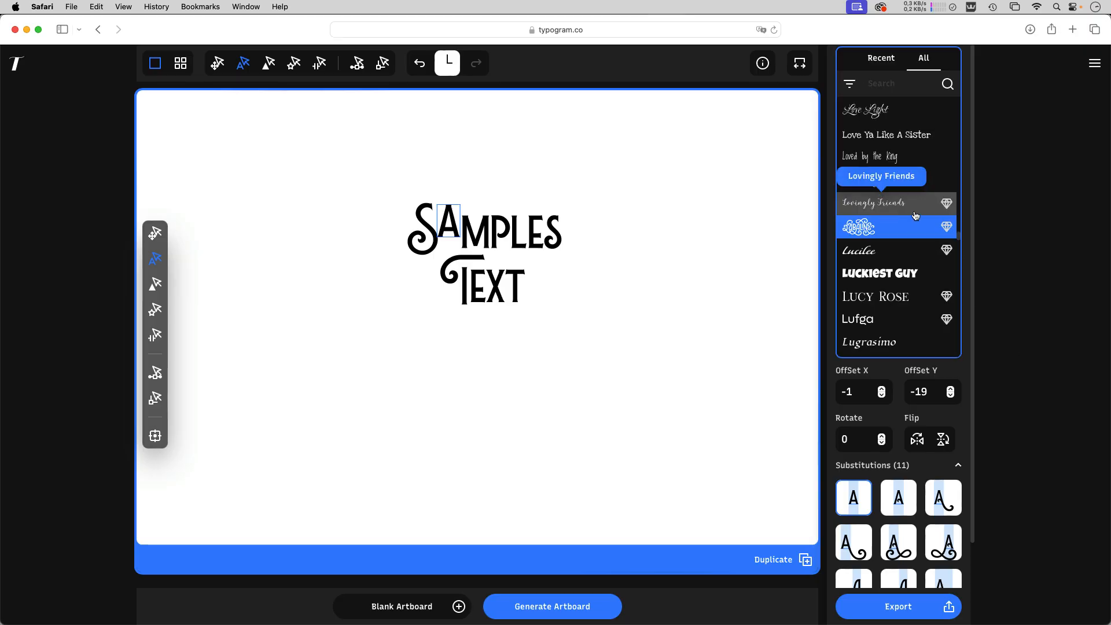
click(886, 274)
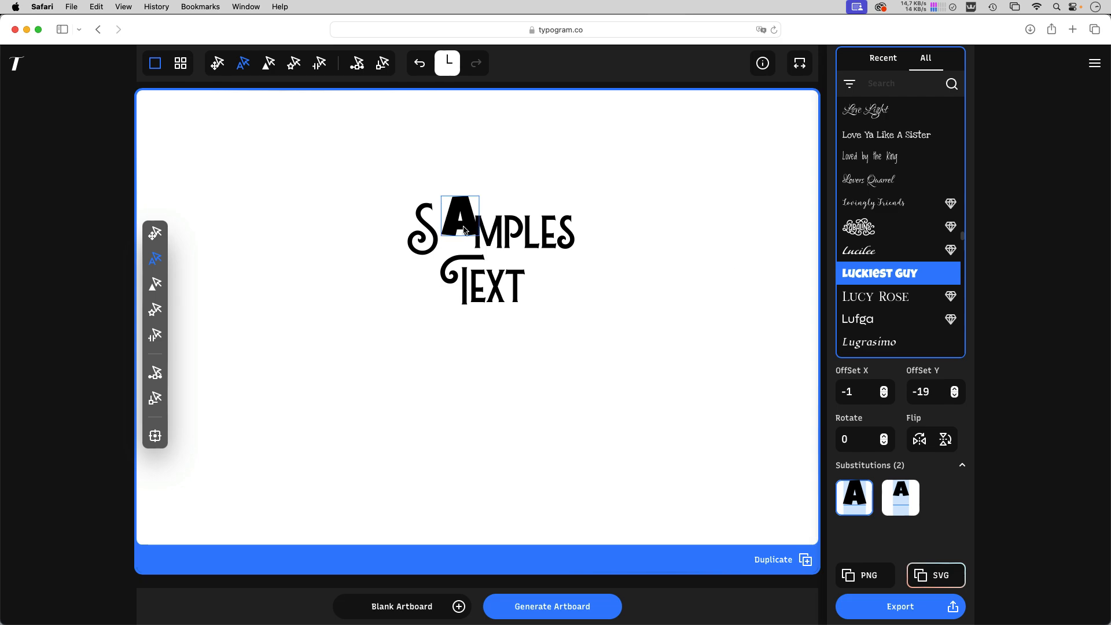
drag(463, 230, 463, 229)
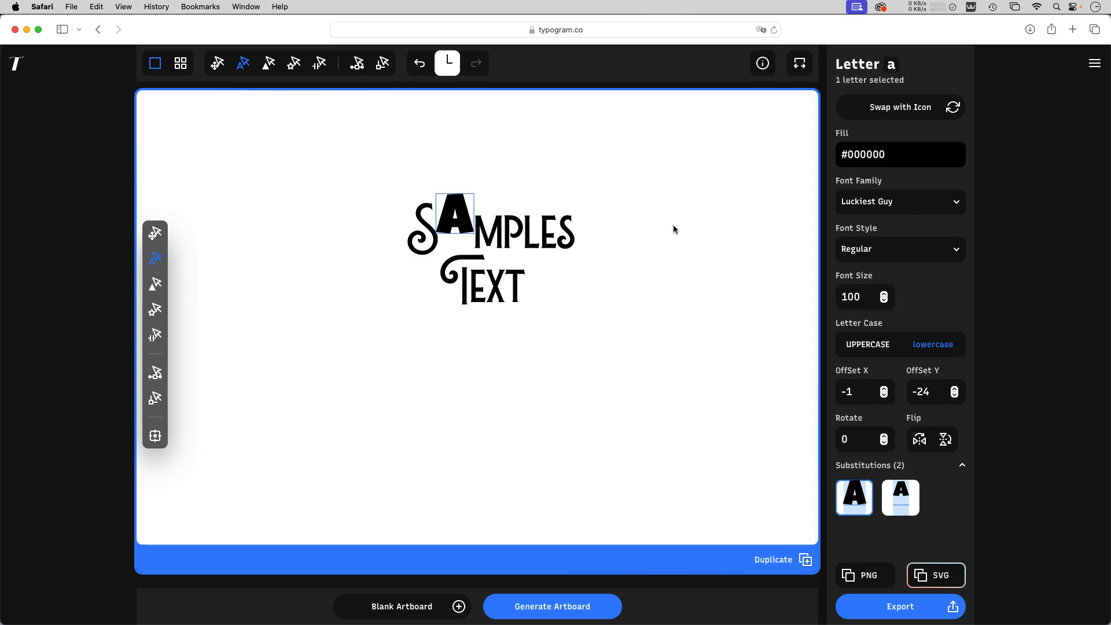
Set the kerning between S and a to 0.07, and check the m–p and p–l gaps
click(320, 63)
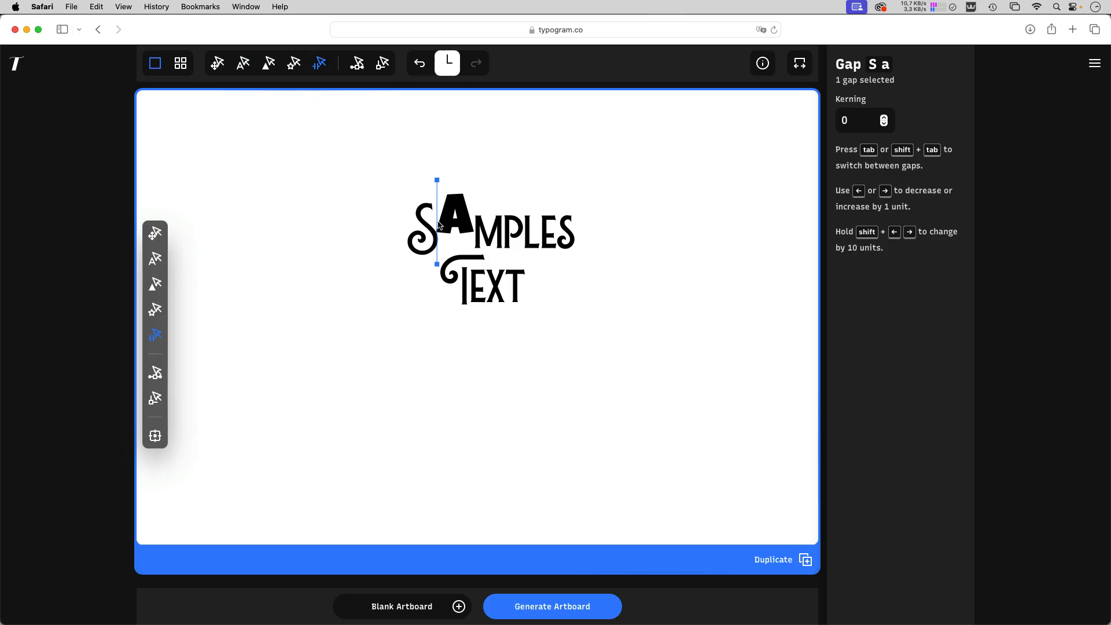
click(884, 117)
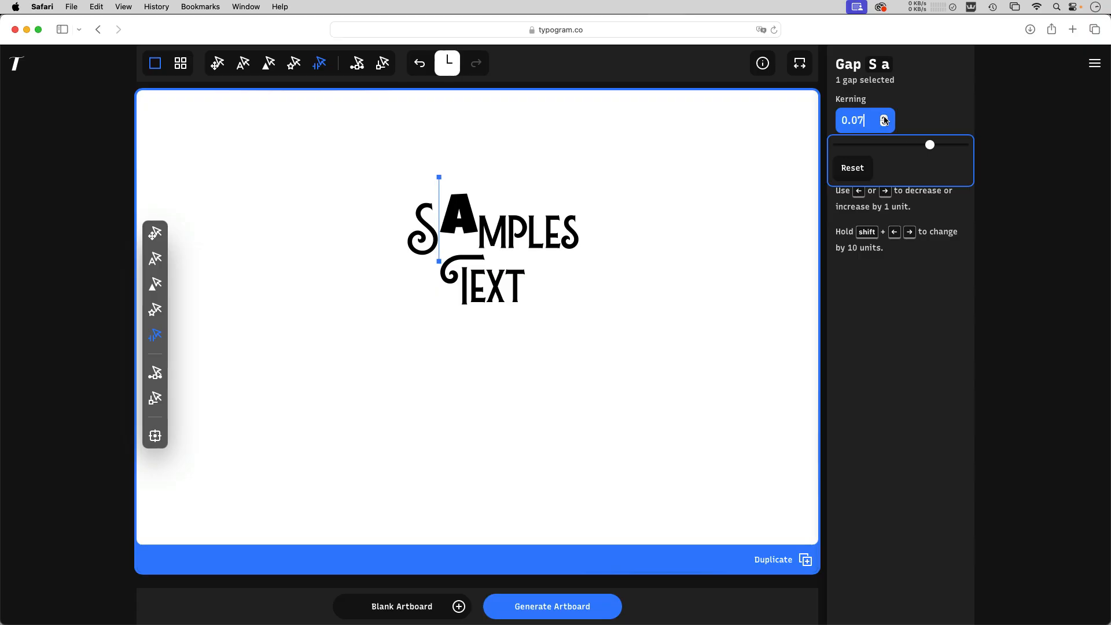
click(511, 237)
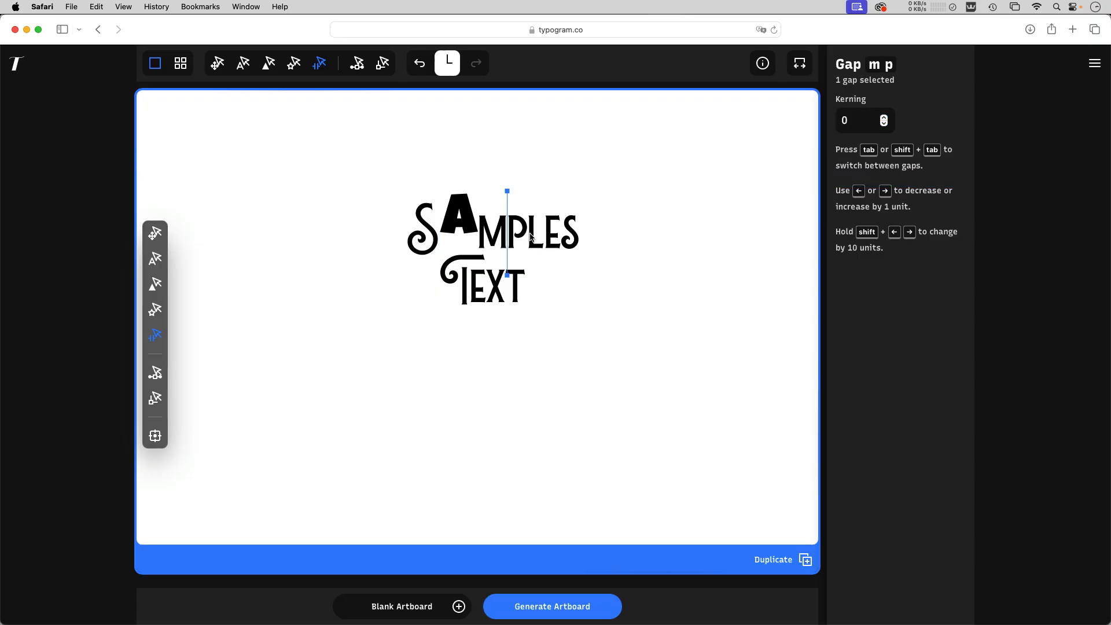
click(530, 237)
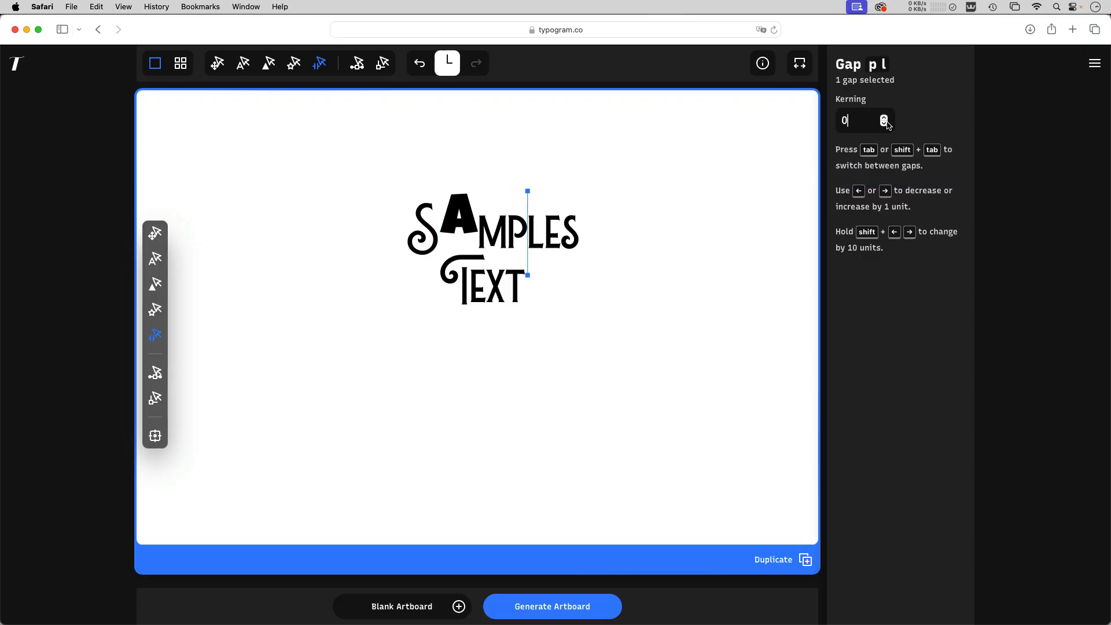
Select all letter gaps in both words and slightly widen their kerning together, then deselect them
drag(392, 181, 732, 285)
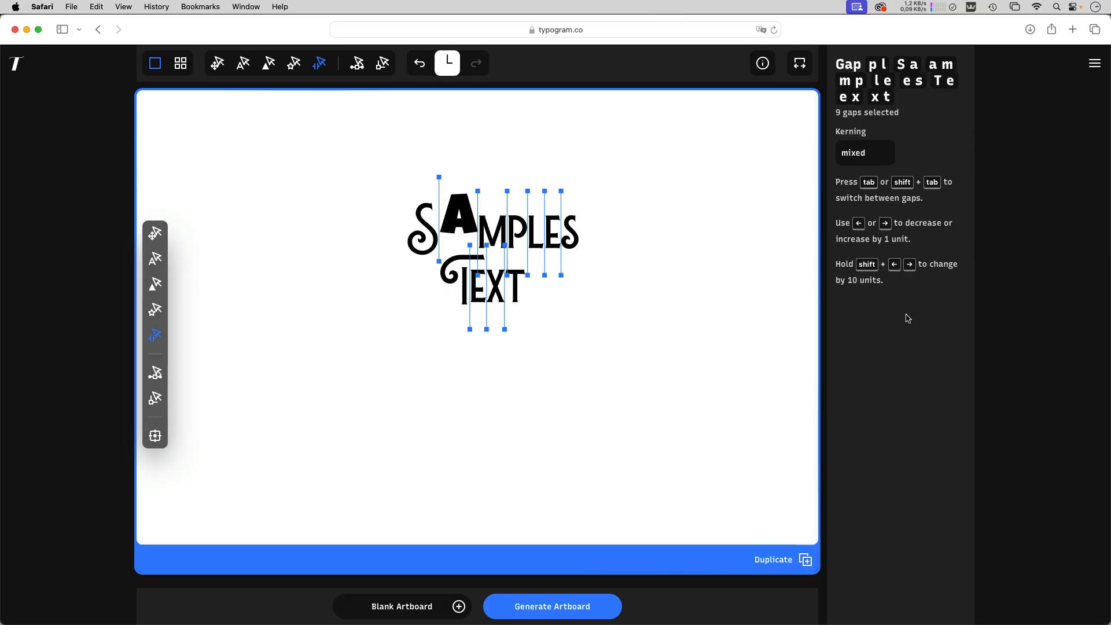
key(Right)
key(Right)
key(Right)
key(Right)
key(Right)
key(Right)
key(Right)
key(Right)
key(Right)
key(Right)
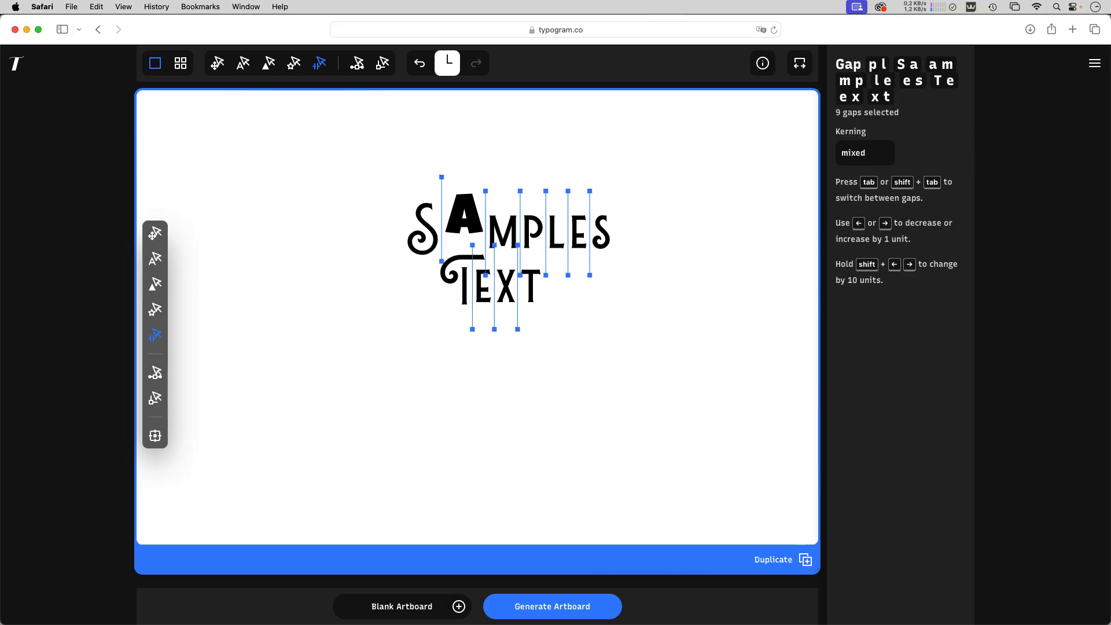
key(Left)
key(Left)
key(Left)
key(Left)
key(Left)
key(Left)
key(Left)
key(Left)
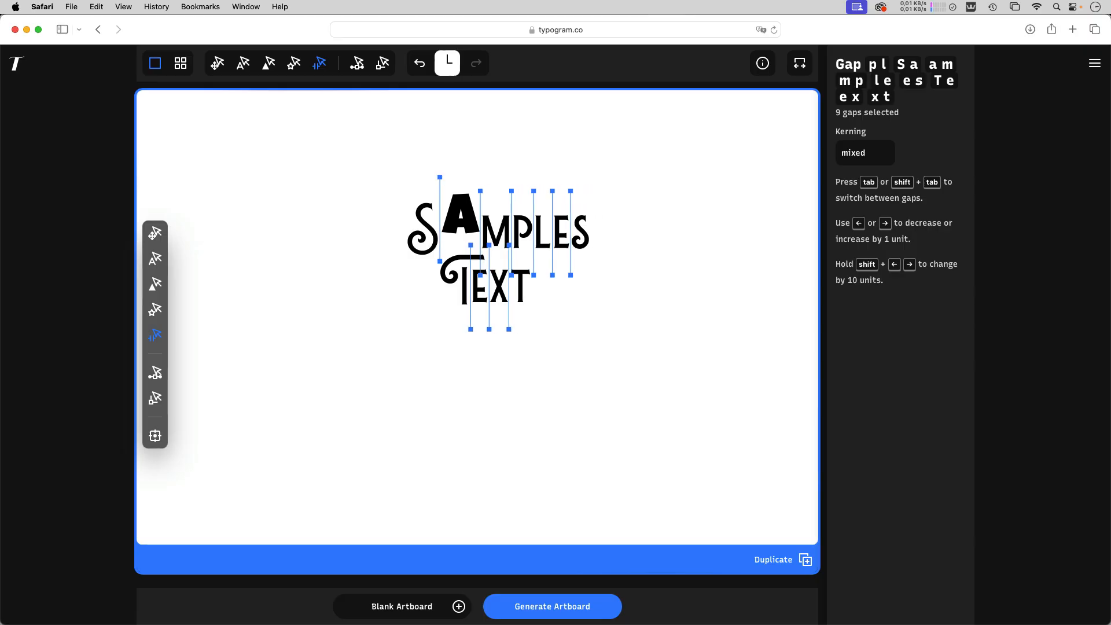
key(Right)
key(Right)
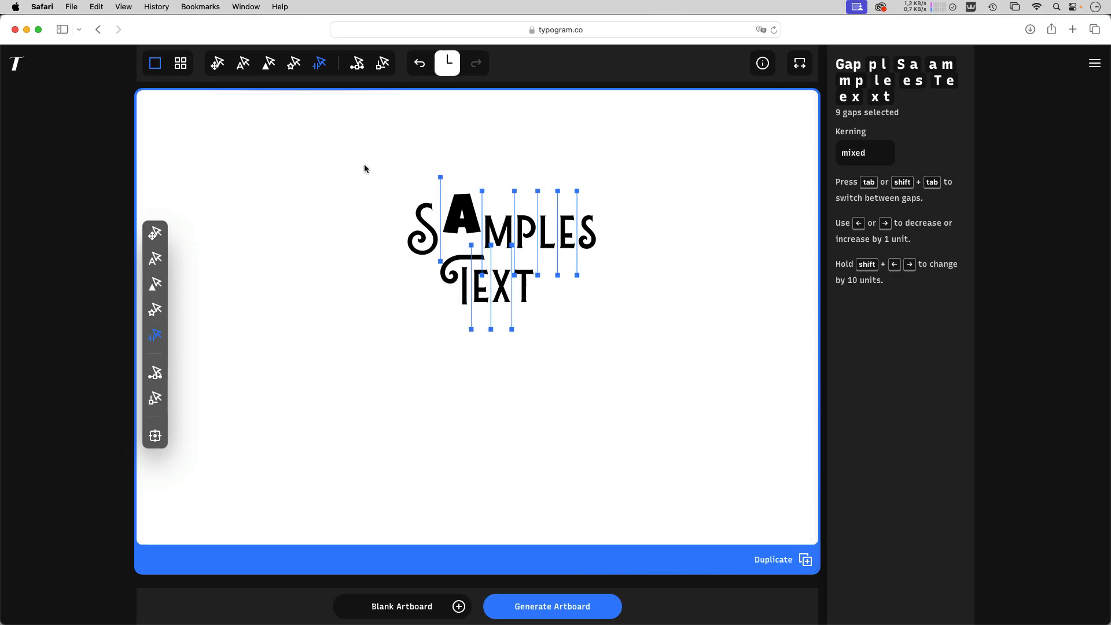
click(537, 428)
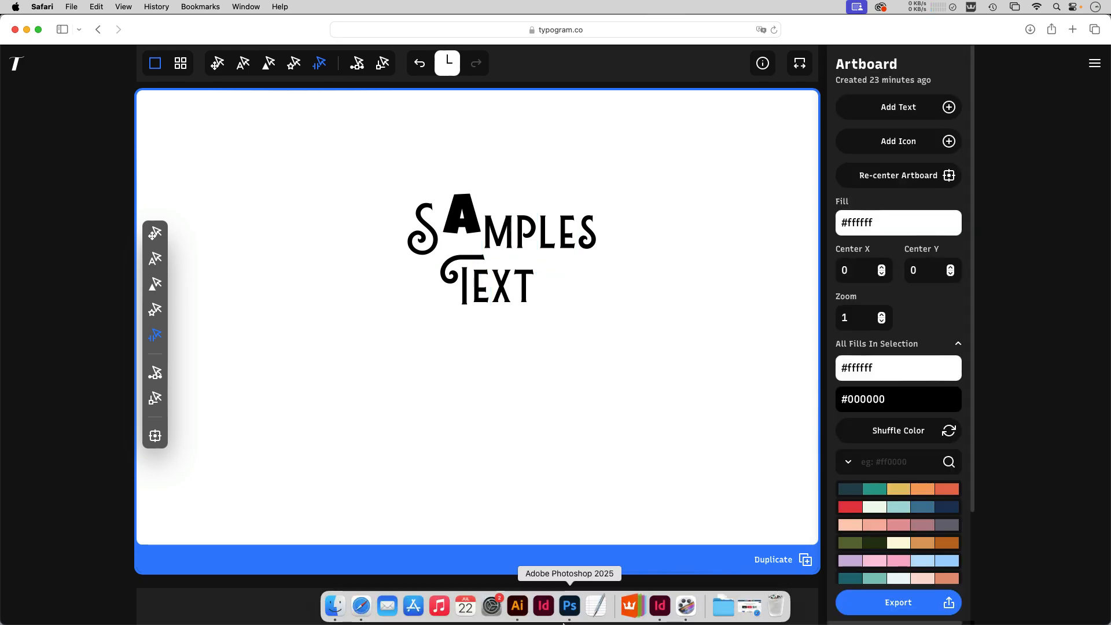
Switch to Adobe Illustrator and move the Samples Text object left to about X 40.2 mm
click(521, 605)
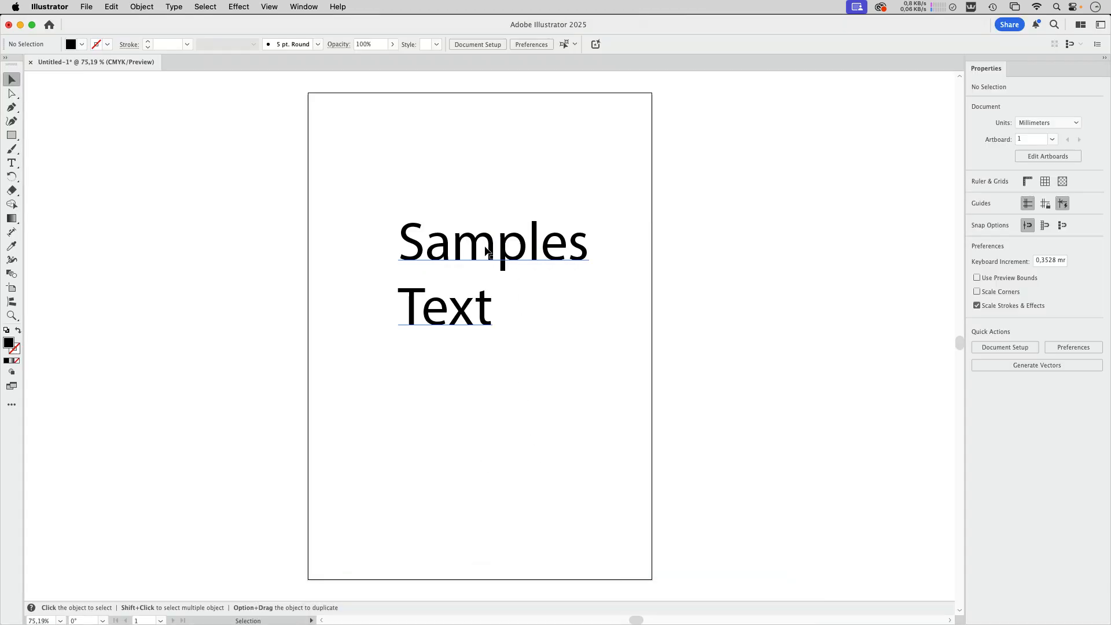
drag(495, 252, 470, 252)
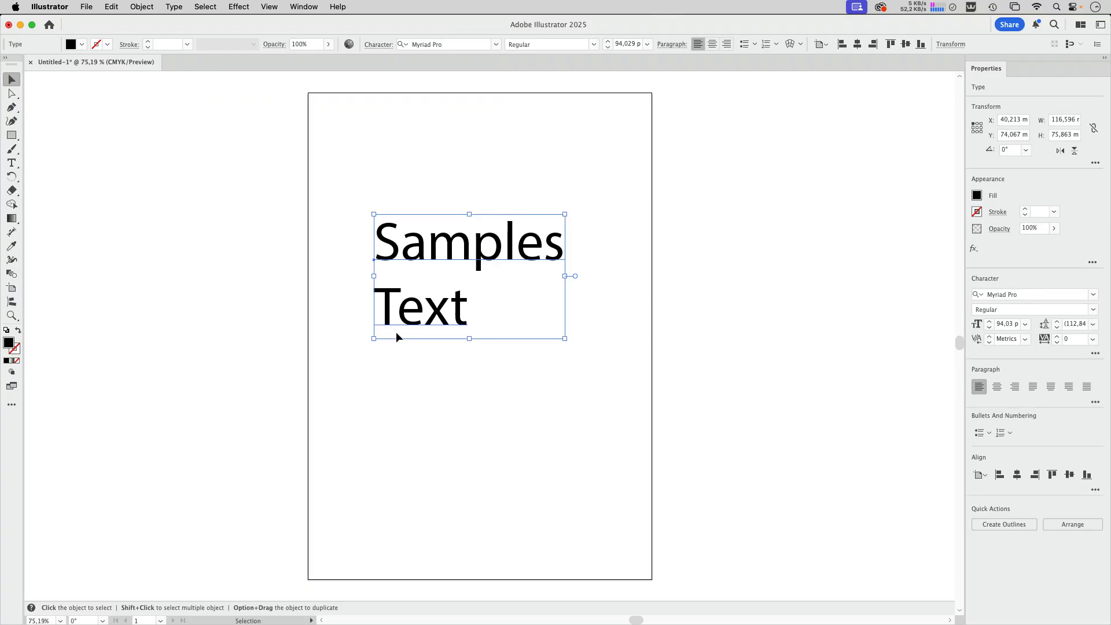
drag(568, 277, 704, 275)
Preview tighter tracking values such as -50 on the whole Samples Text object without applying one
click(380, 45)
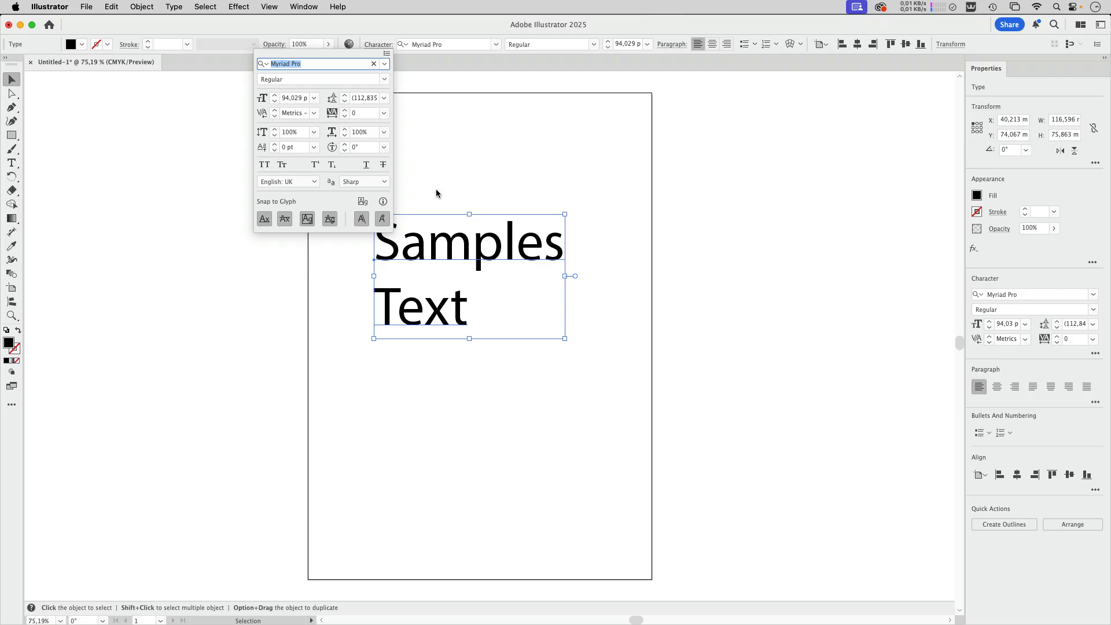
click(384, 114)
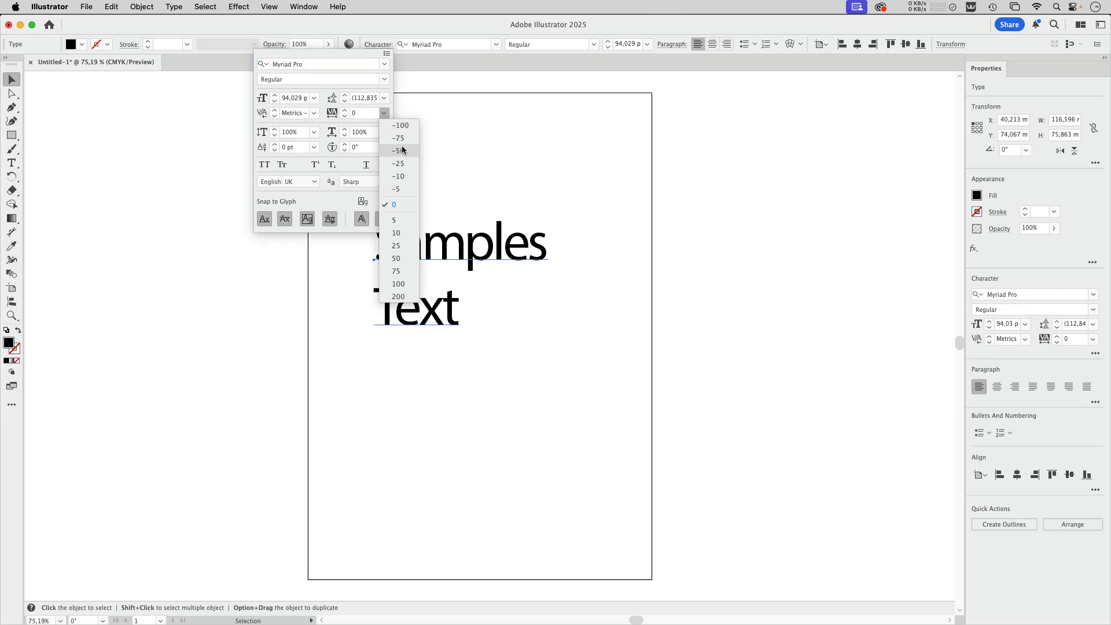
click(371, 57)
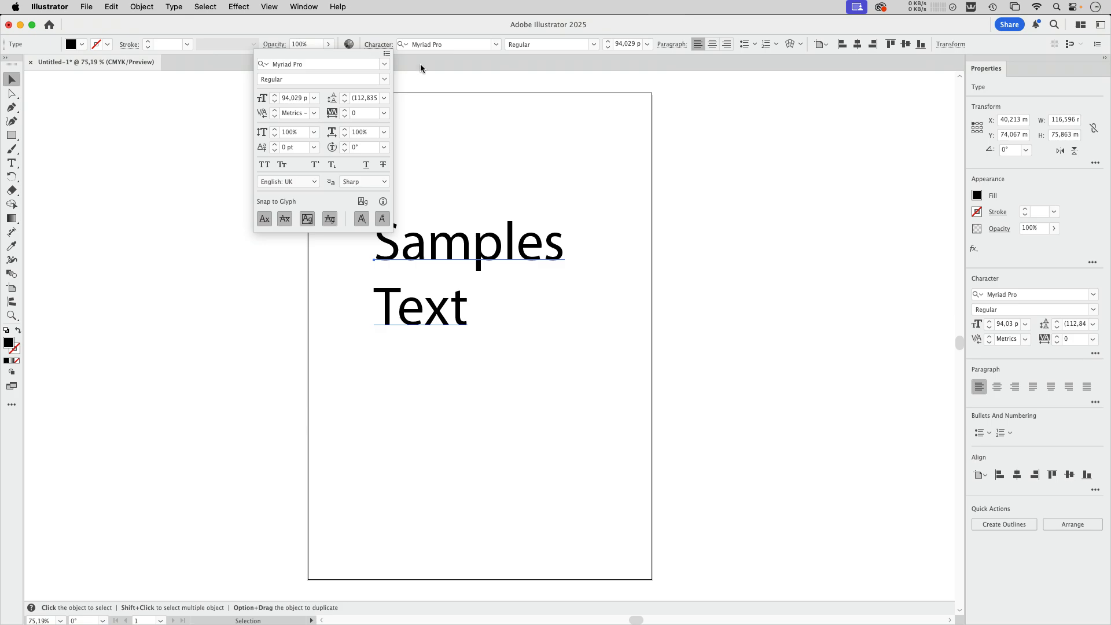
Place the text cursor between the a and m of Samples, and return to selecting the whole text object
click(431, 255)
double_click(430, 250)
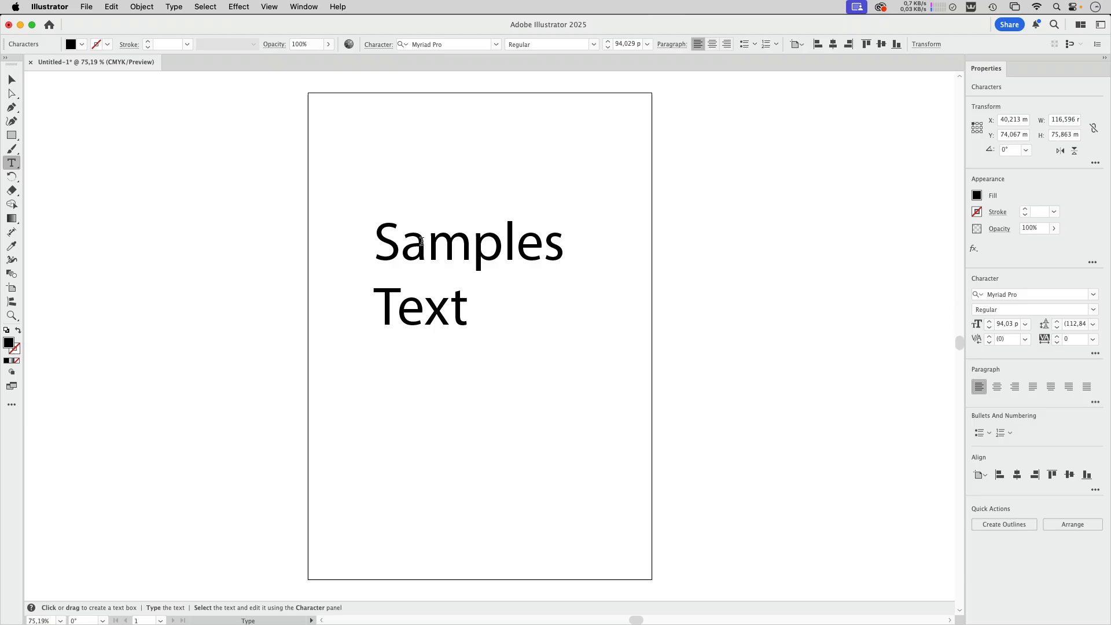
click(10, 87)
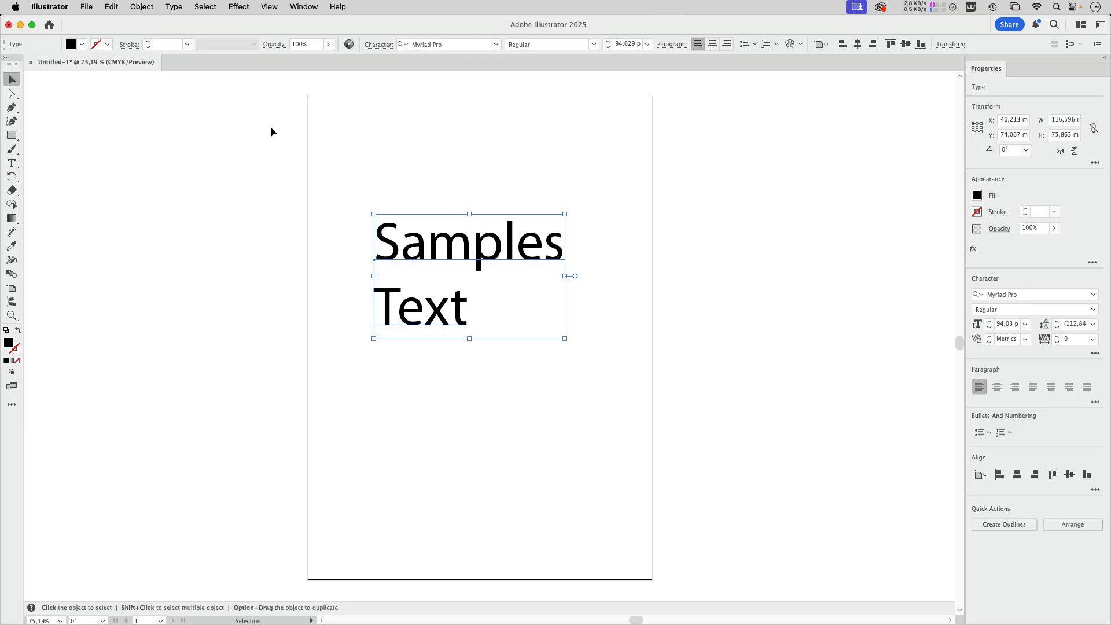
Examine the kerning and tracking entries under Other Text in the menu-command keyboard shortcuts, and close the settings without changes
click(113, 7)
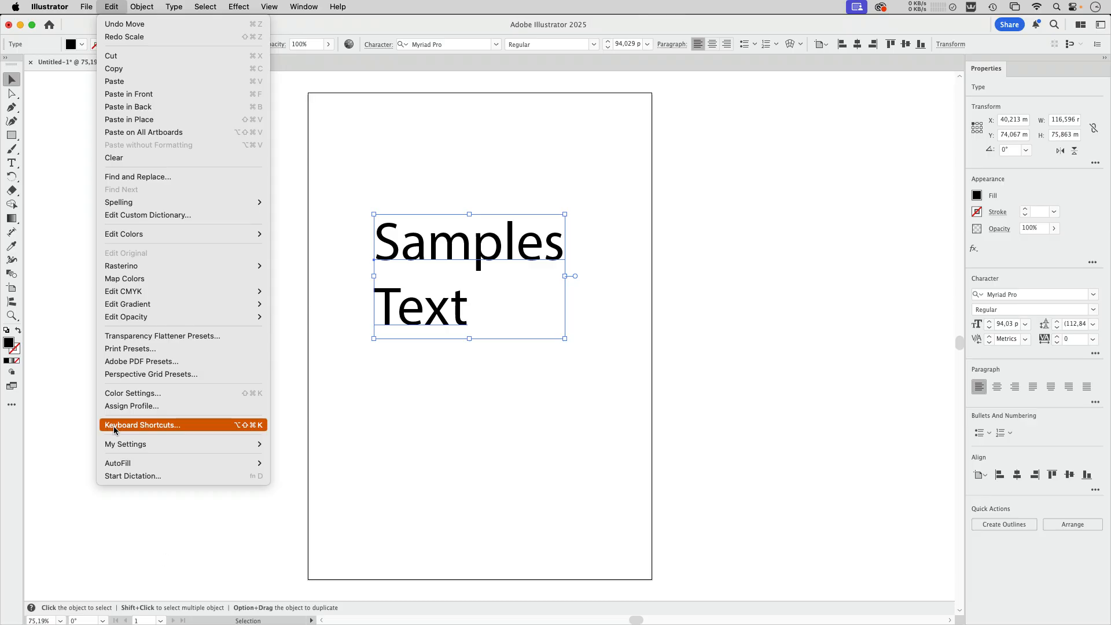
click(144, 426)
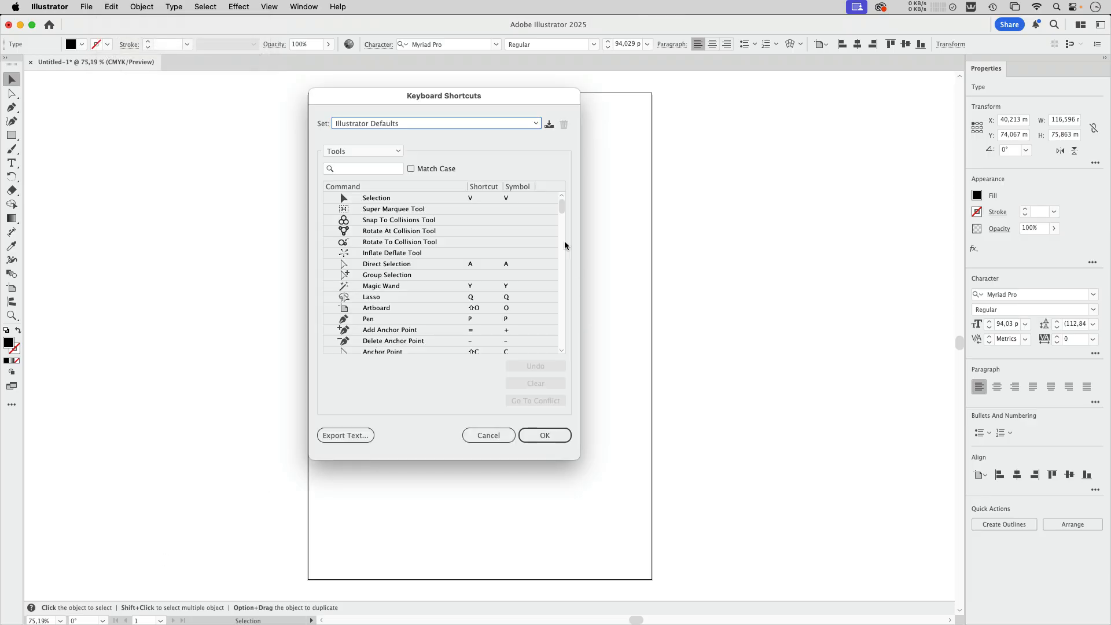
click(362, 152)
click(365, 165)
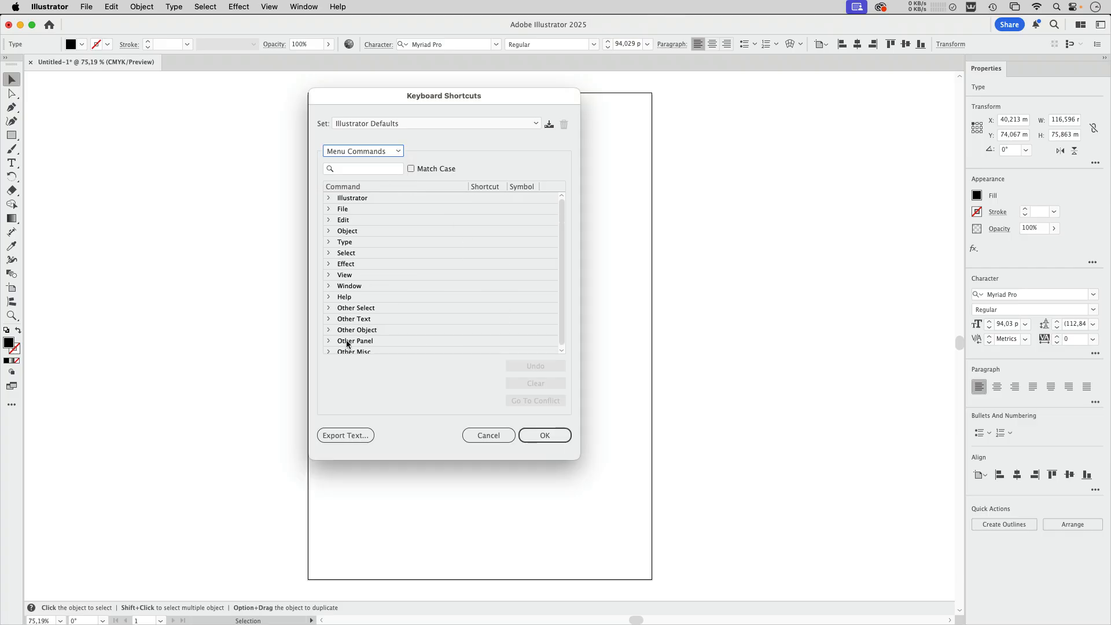
scroll(342, 347, down, 1)
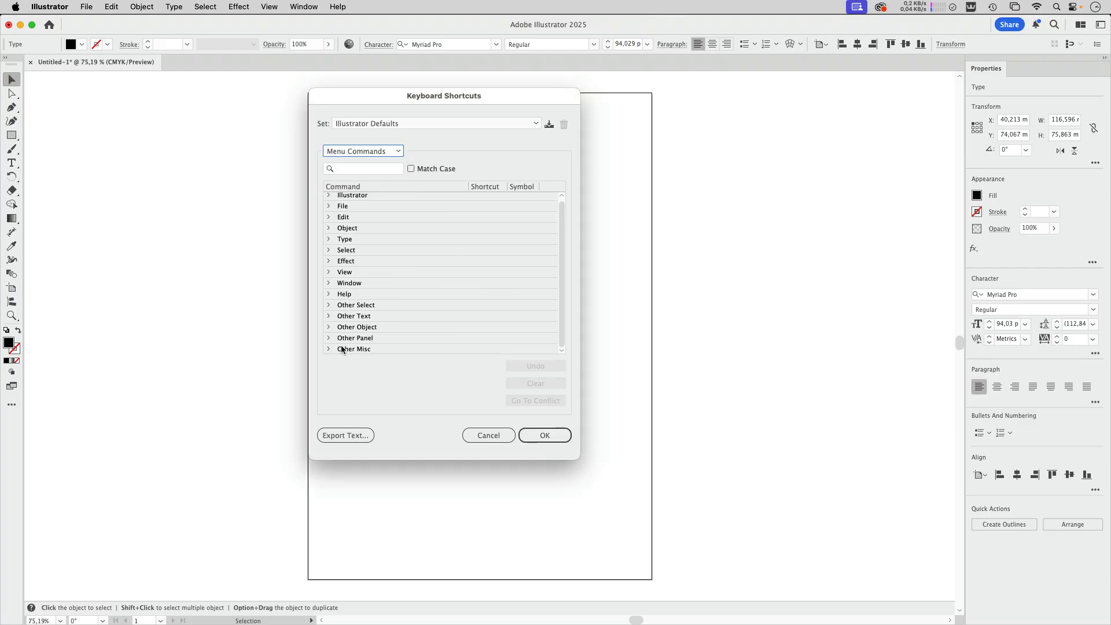
click(329, 316)
scroll(415, 332, down, 4)
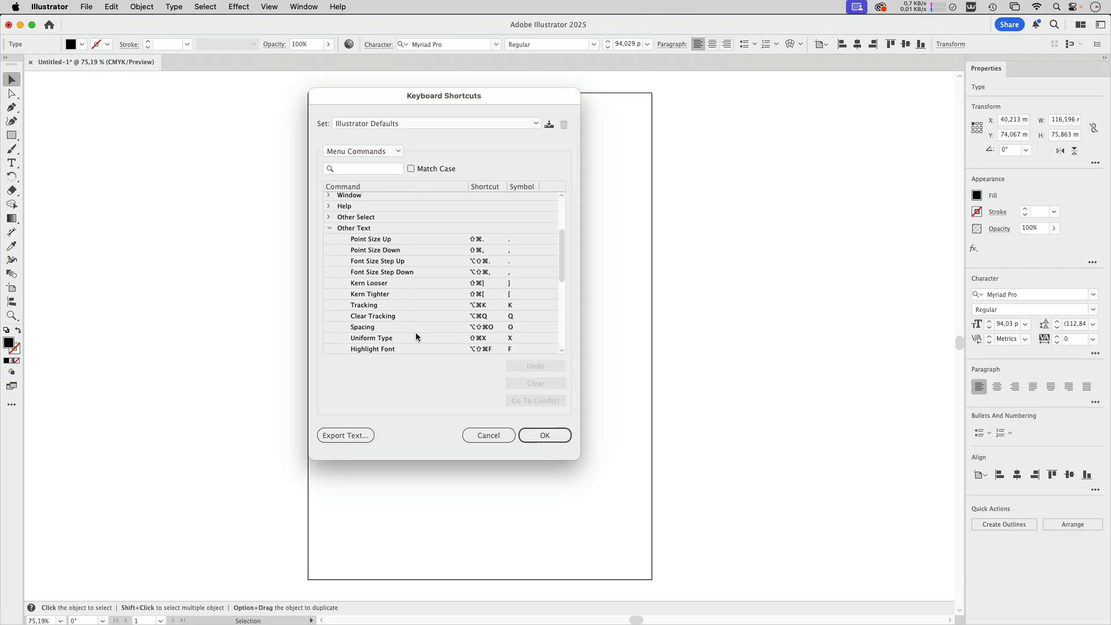
scroll(417, 334, down, 2)
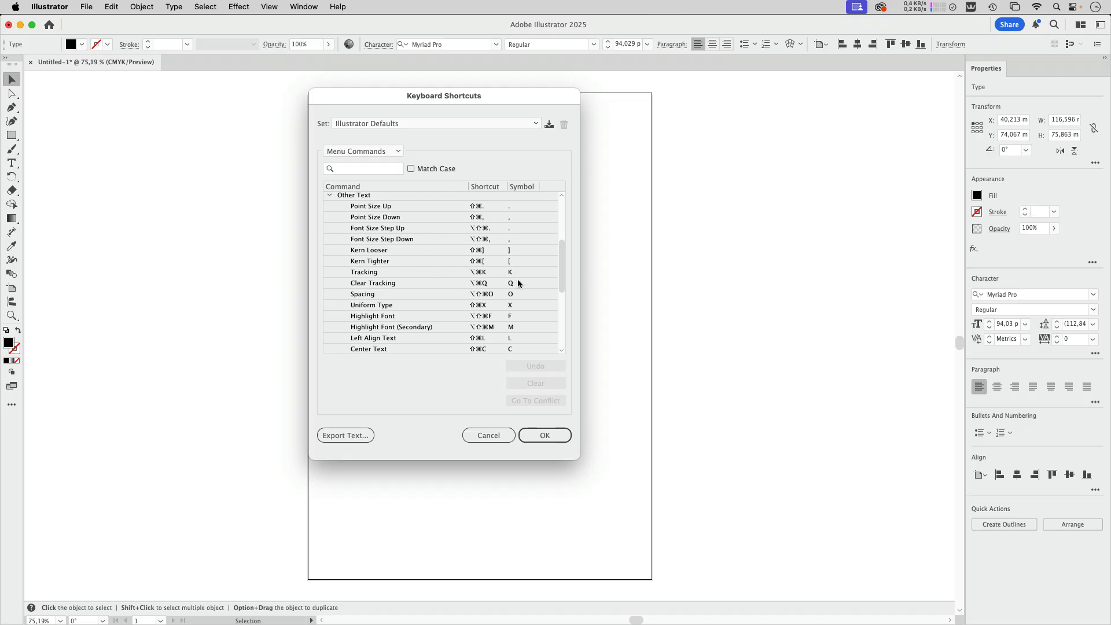
key(Escape)
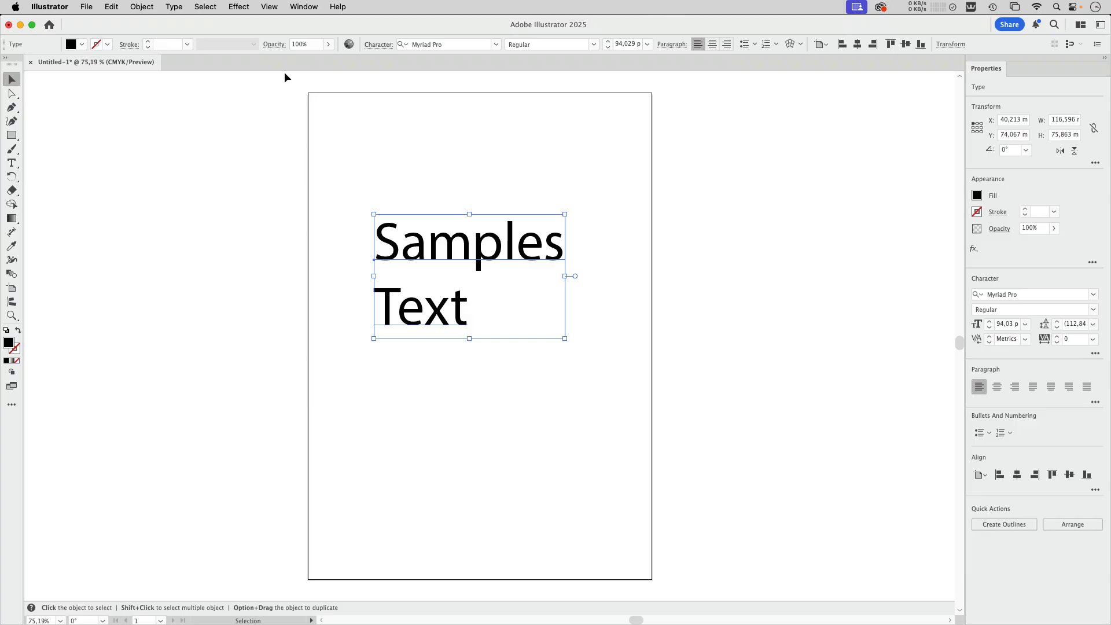
Switch the tool set to the full advanced arrangement
click(306, 7)
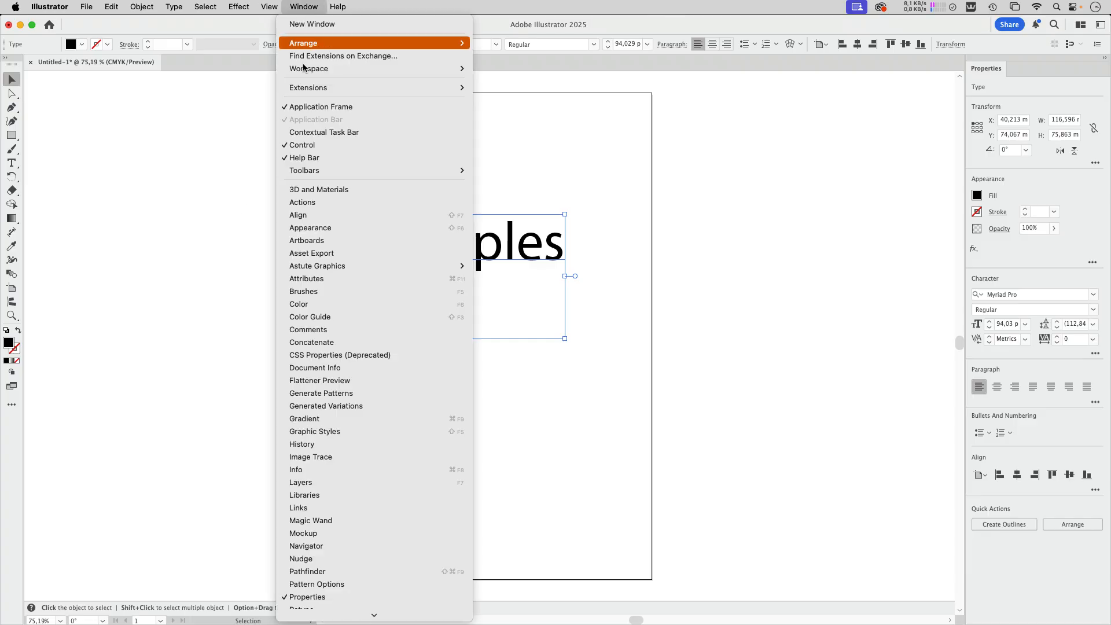
mouse_move(450, 175)
click(496, 170)
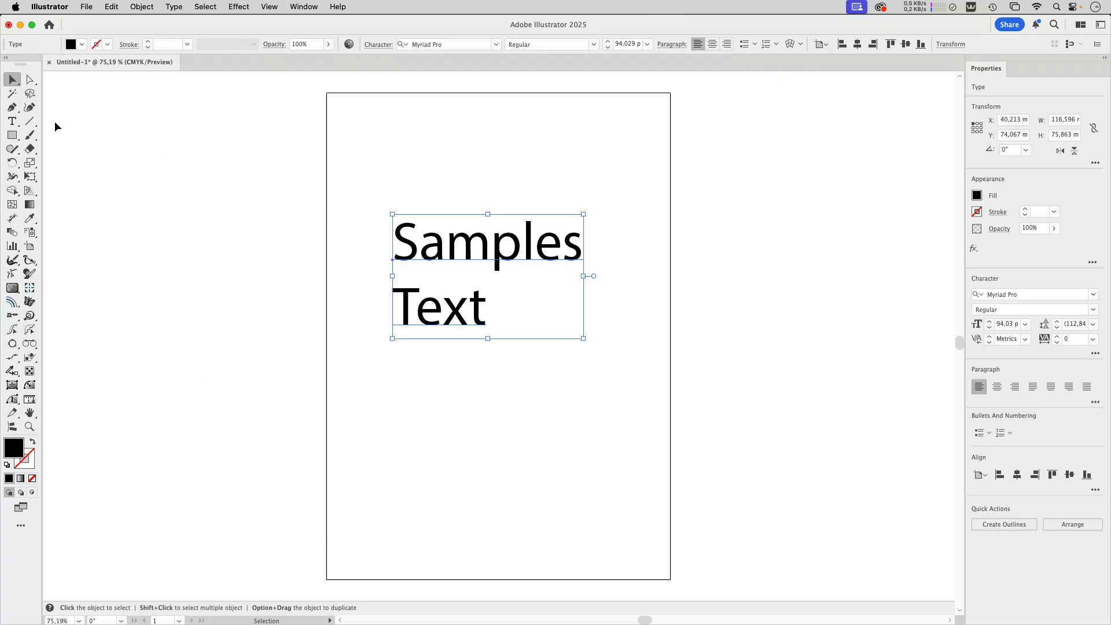
Raise the m in Samples above the baseline and rotate it slightly counterclockwise with the Touch Type tool
click(12, 126)
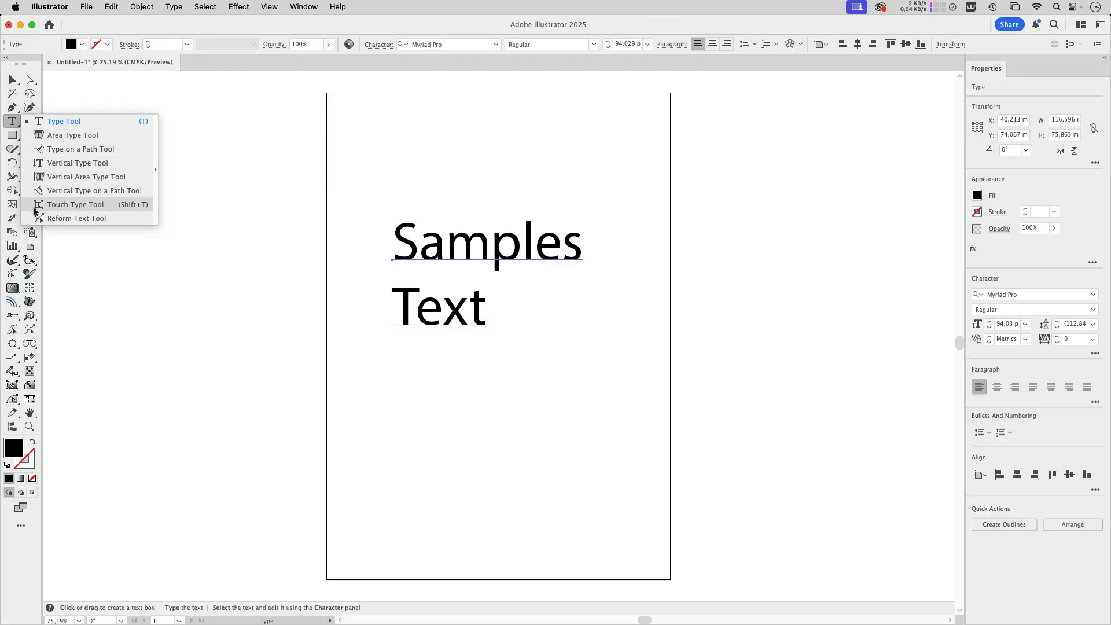
click(75, 205)
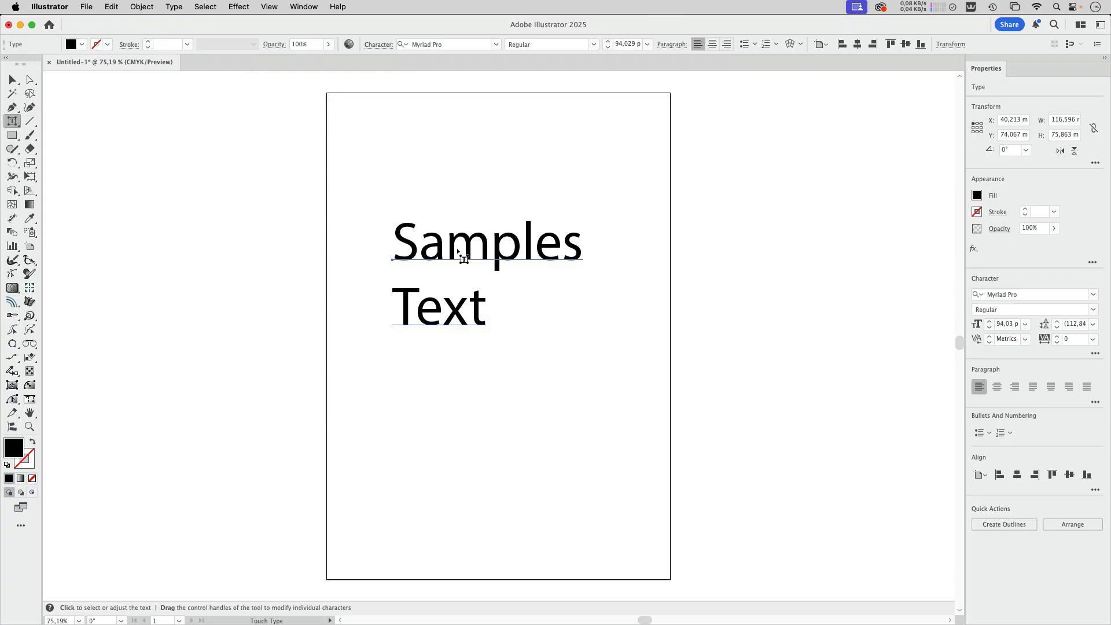
click(474, 252)
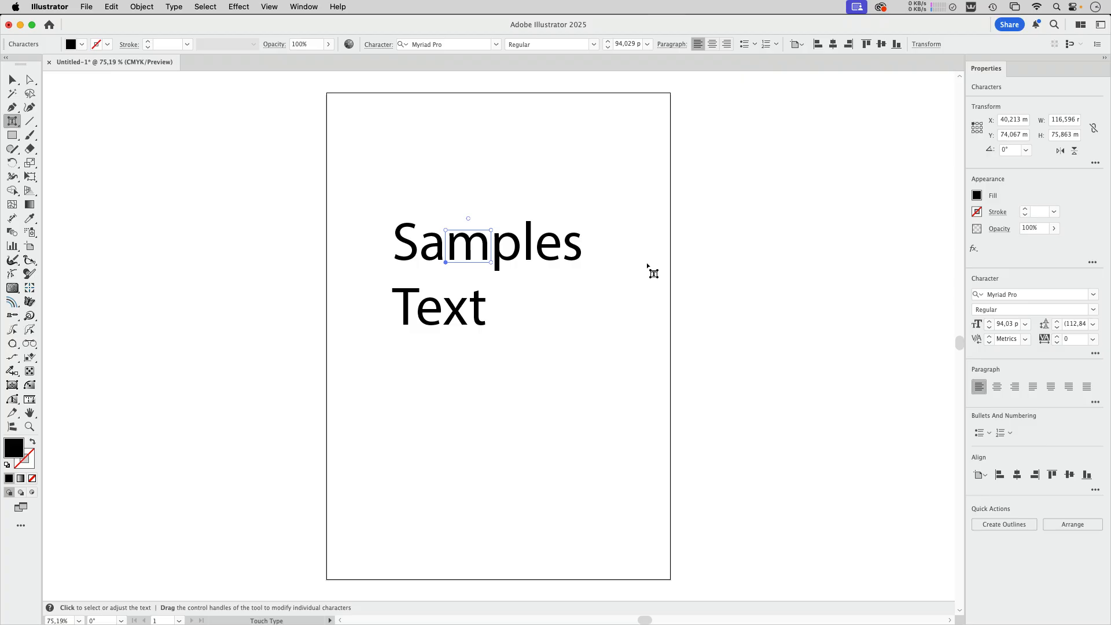
drag(472, 249, 466, 206)
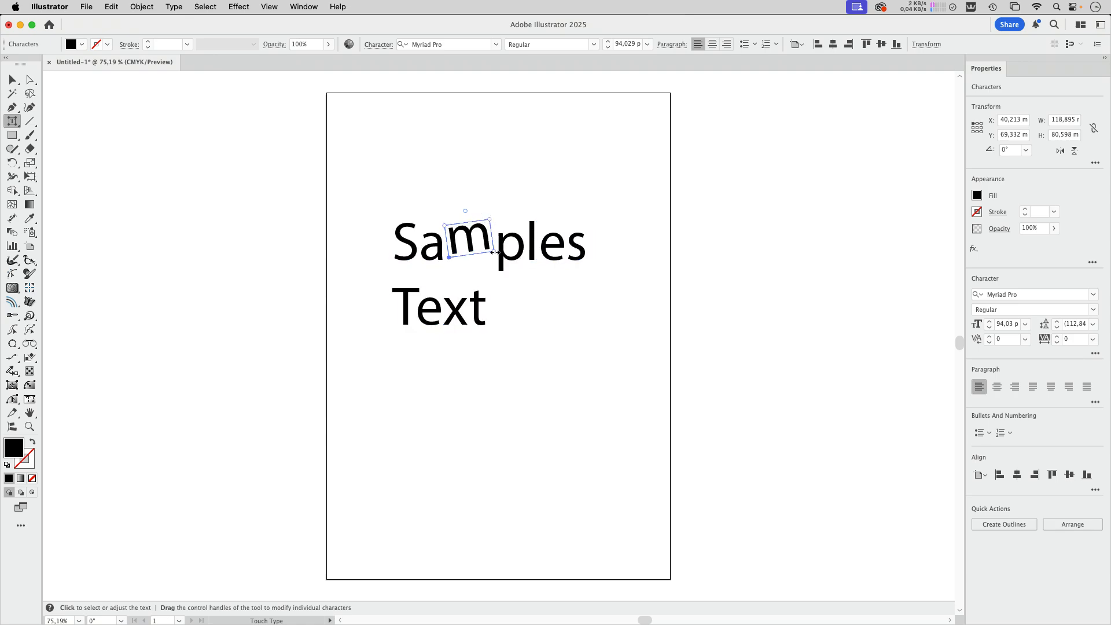
Squeeze the m in Samples to about half its width, and undo the scaling
drag(495, 253, 468, 253)
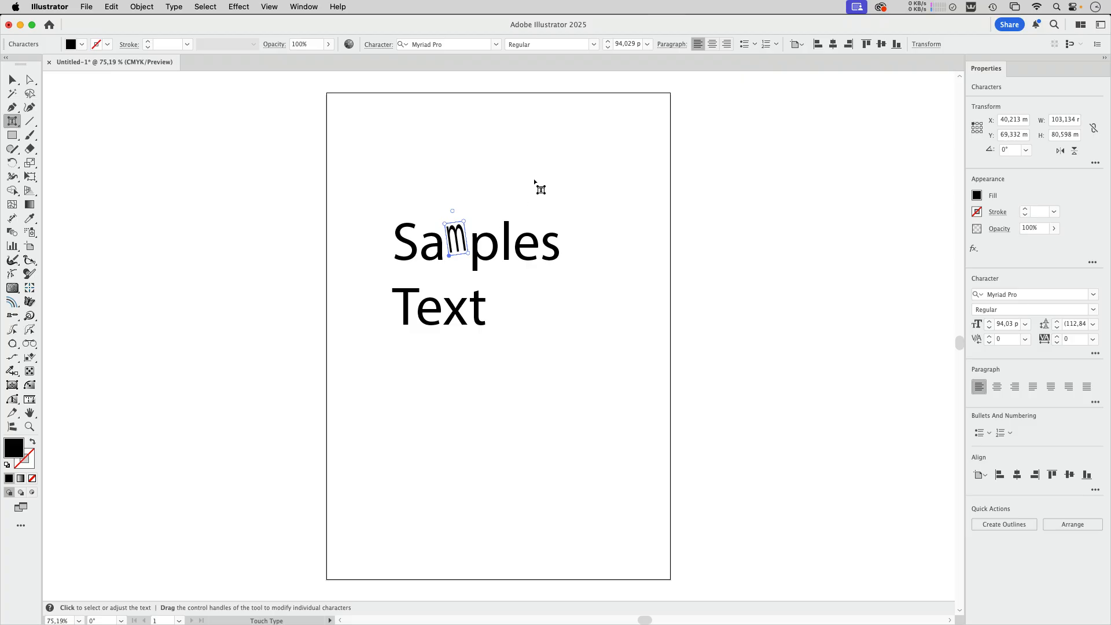
key(super+z)
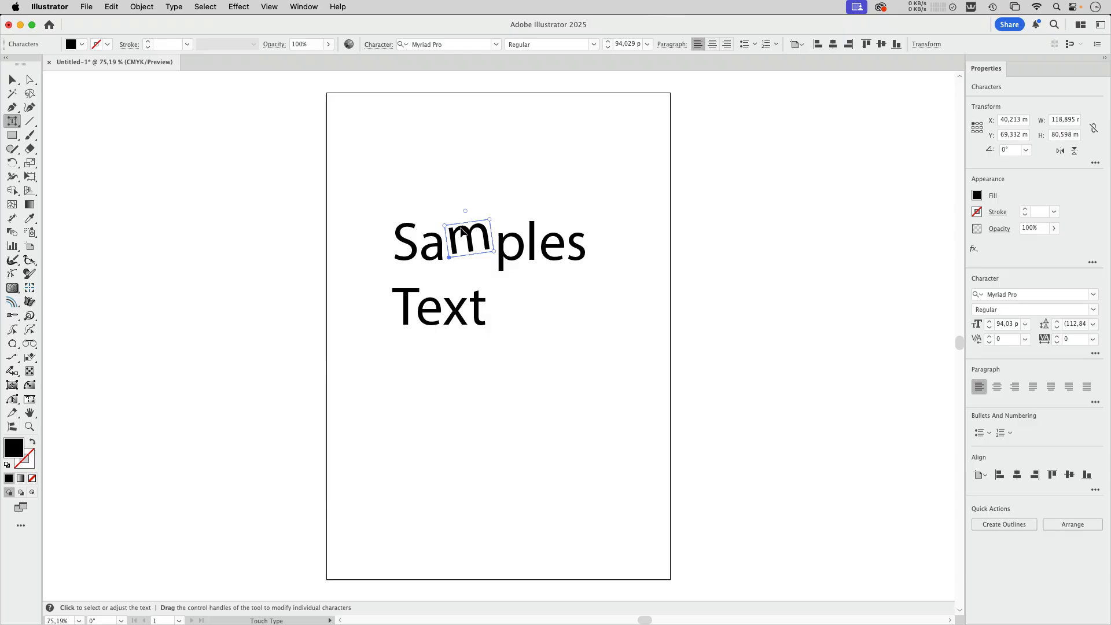
Give the m in Samples a red fill and set its font to Blenny Black
click(82, 45)
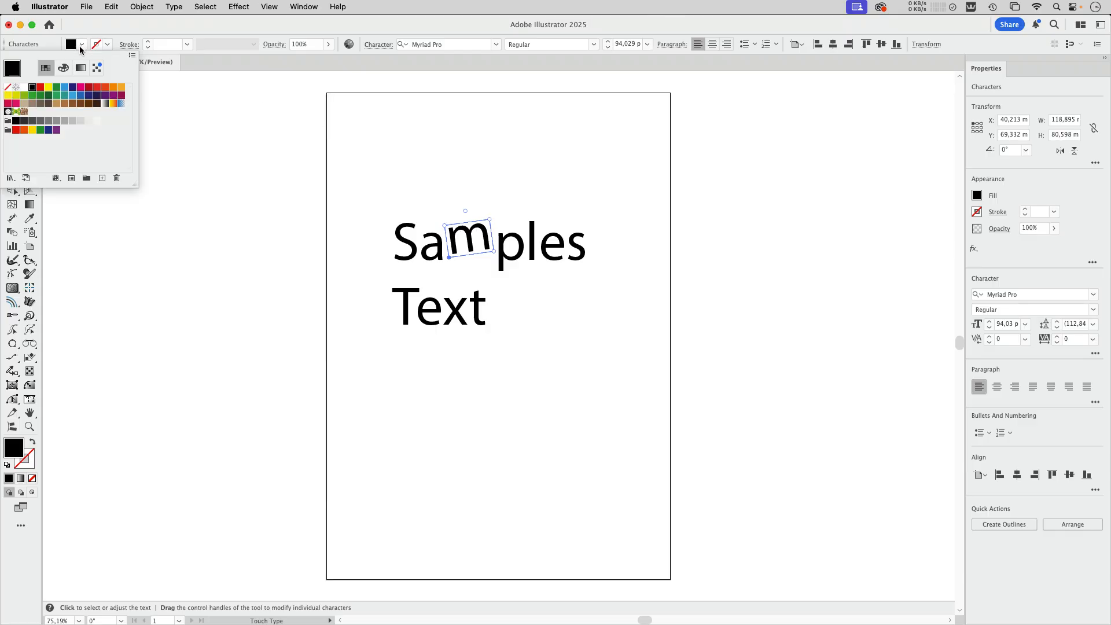
click(41, 90)
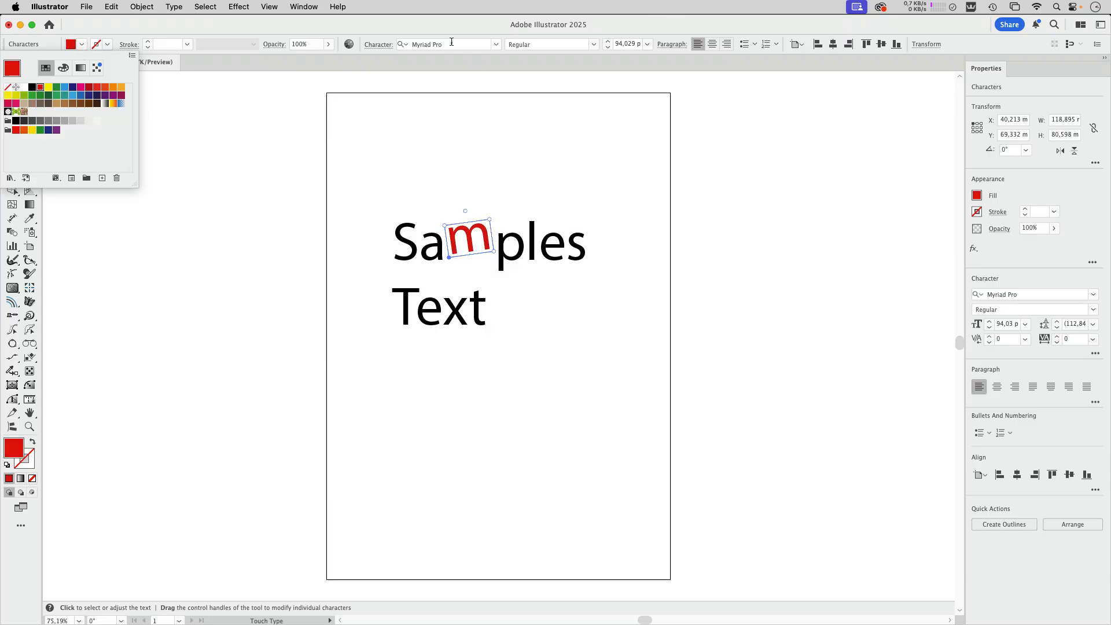
click(496, 44)
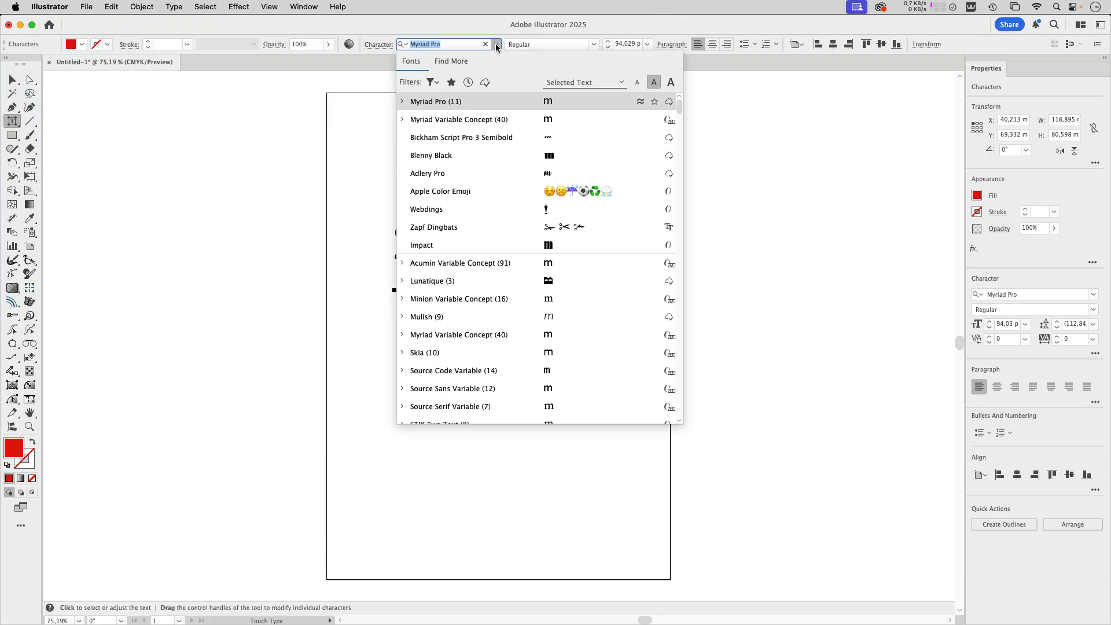
click(507, 157)
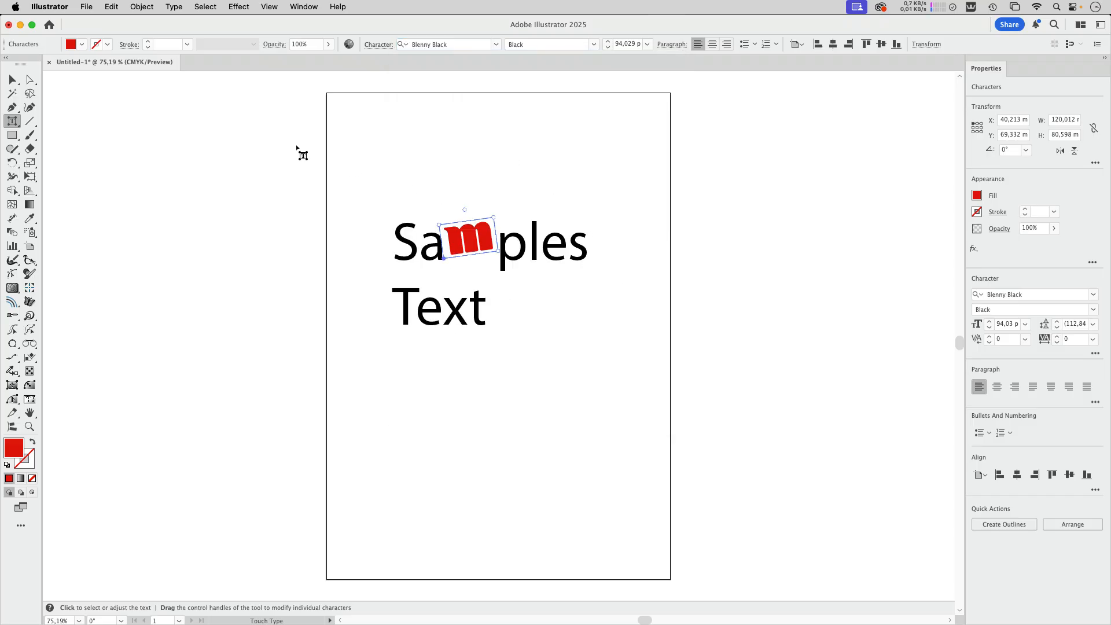
Set the font of the whole Samples Text object to Bickham Script Pro 3 Semibold
click(12, 79)
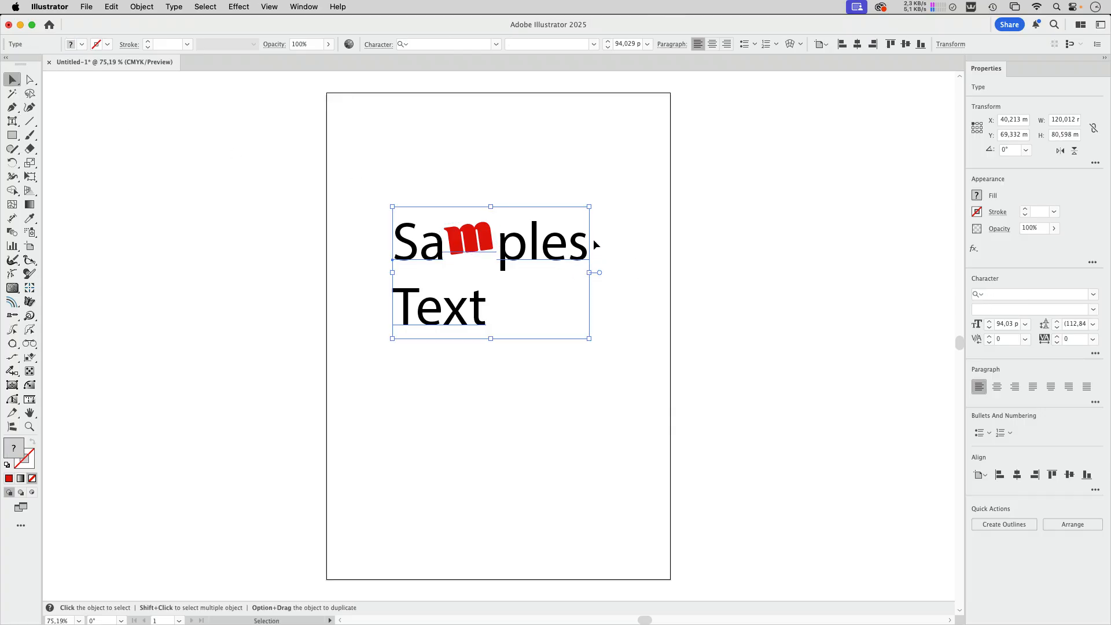
click(462, 44)
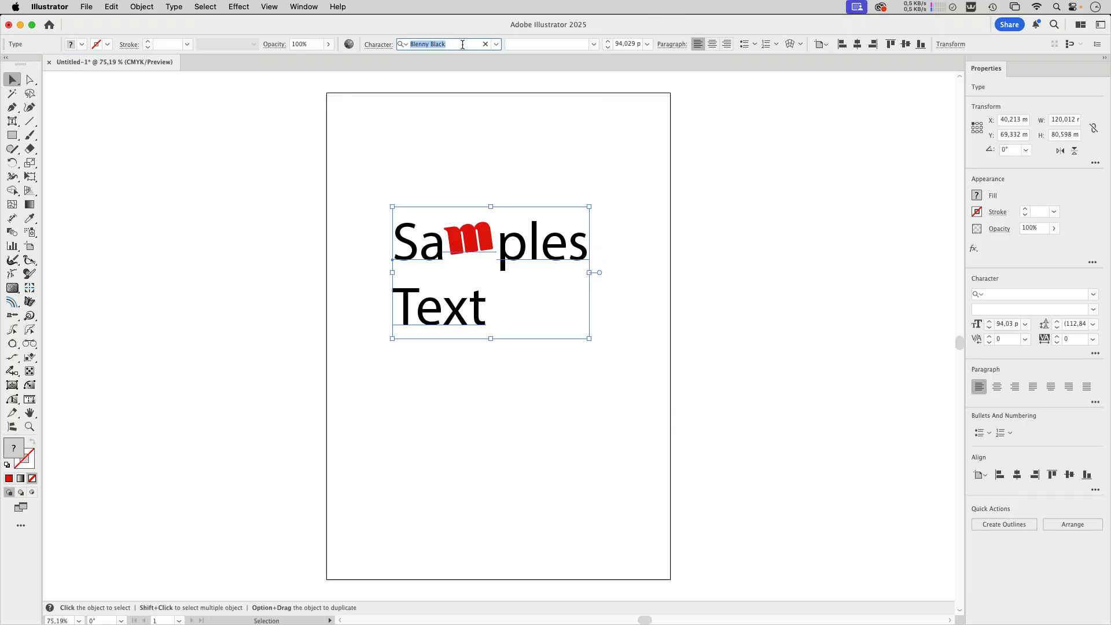
text(bick)
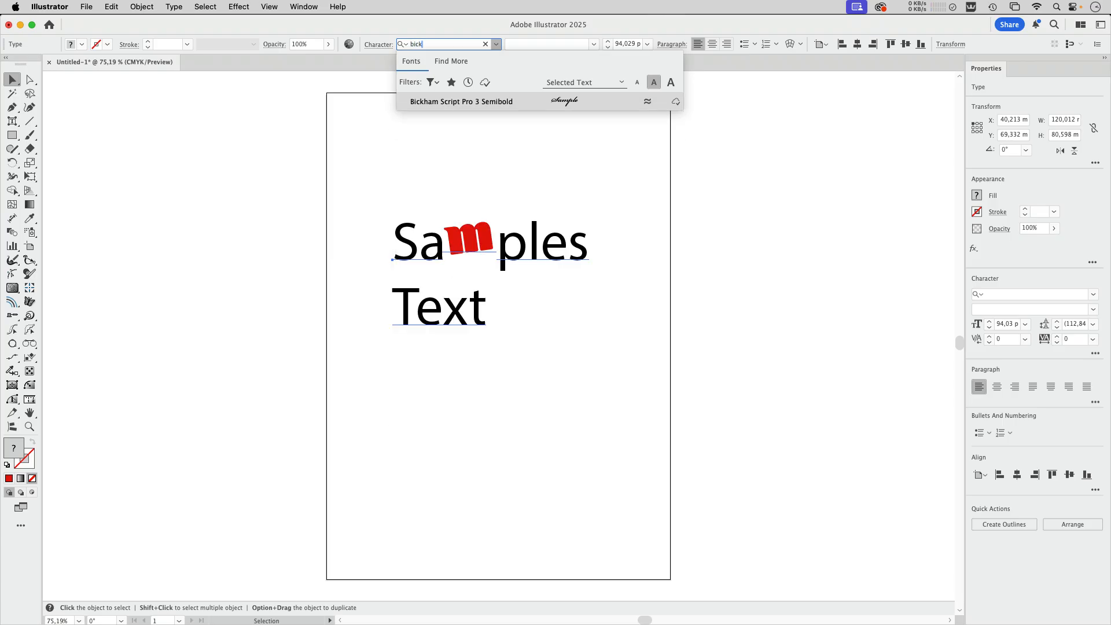
click(472, 103)
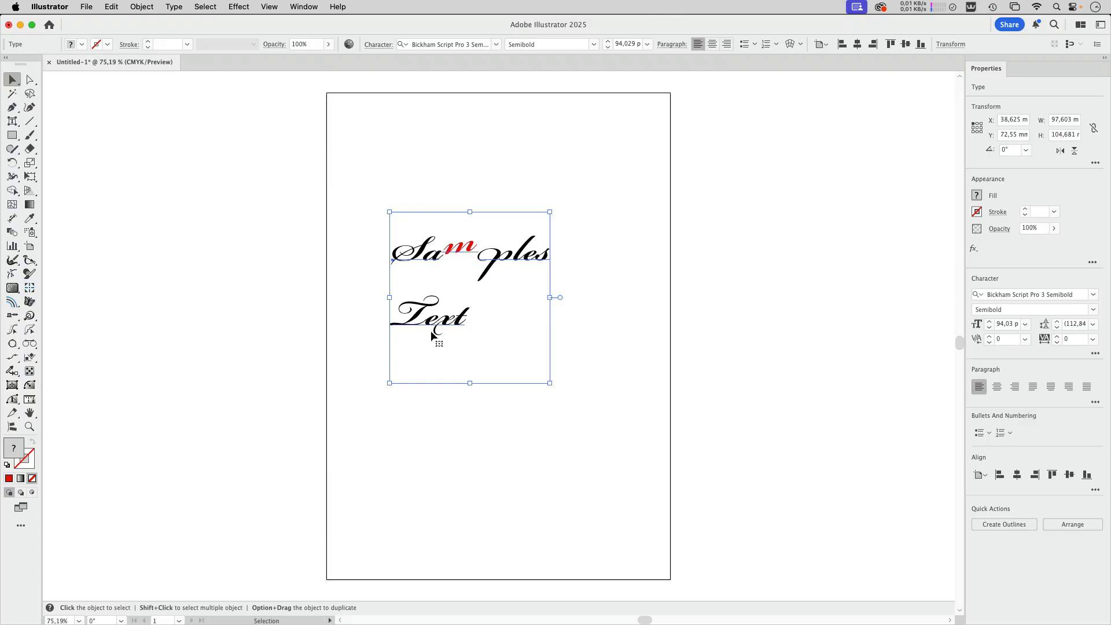
Open the Glyphs overview, move it clear of the lettering, and check the alternates offered for the p in Samples
click(174, 6)
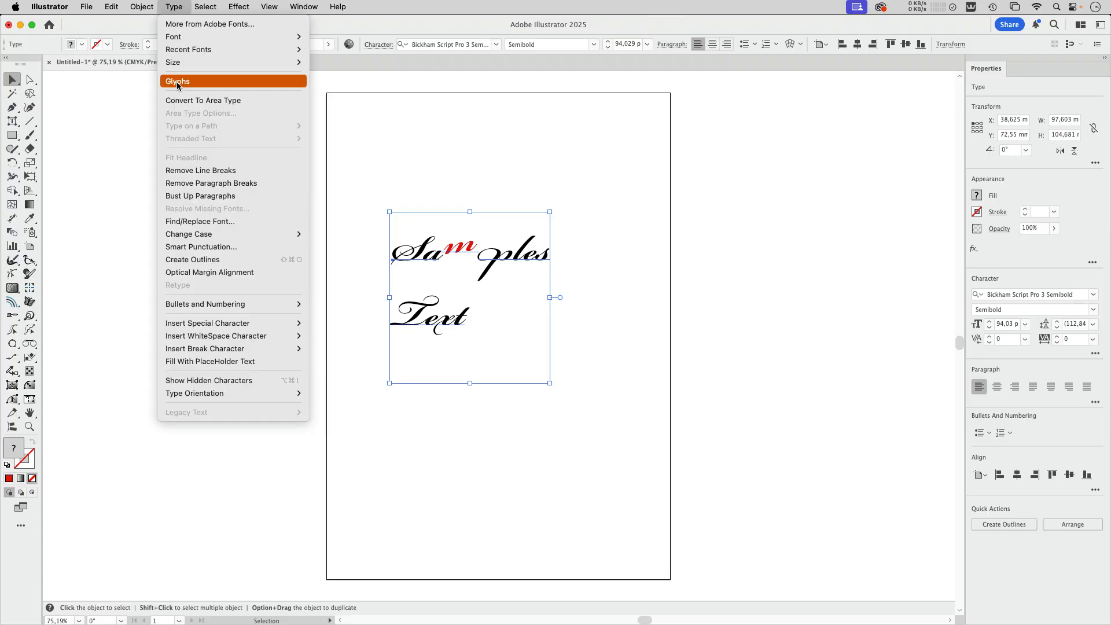
click(461, 106)
drag(495, 175, 810, 93)
click(539, 147)
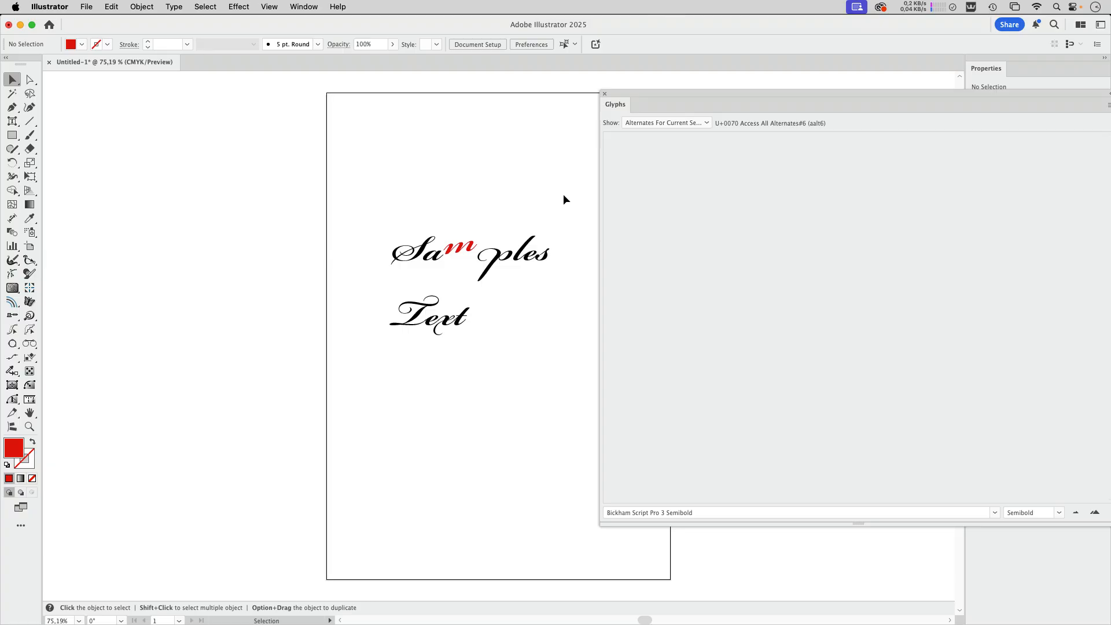
click(666, 124)
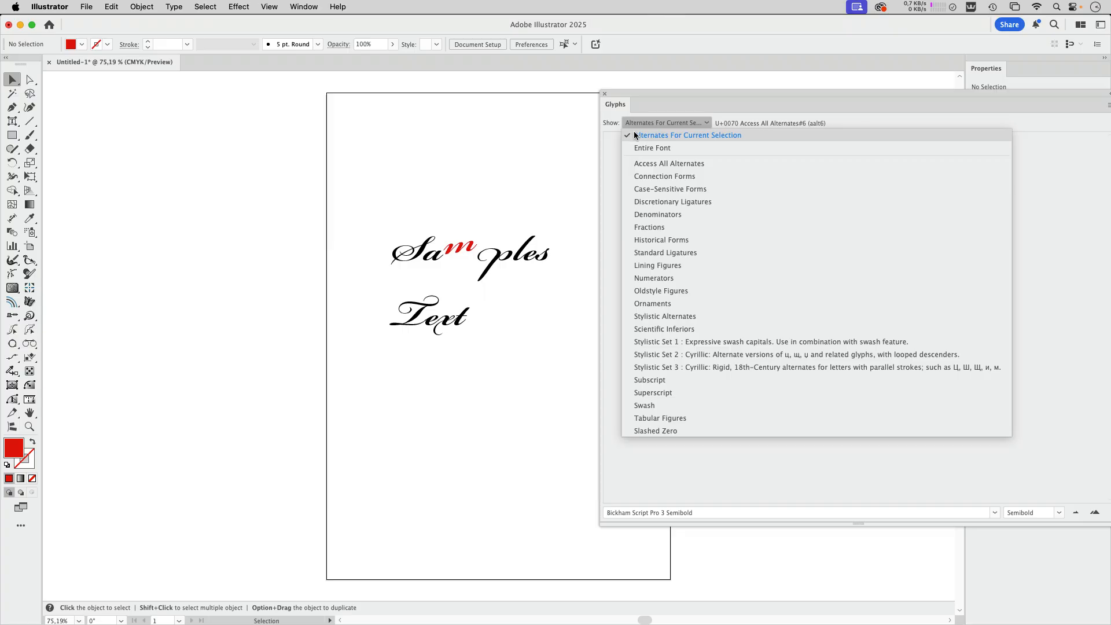
click(525, 200)
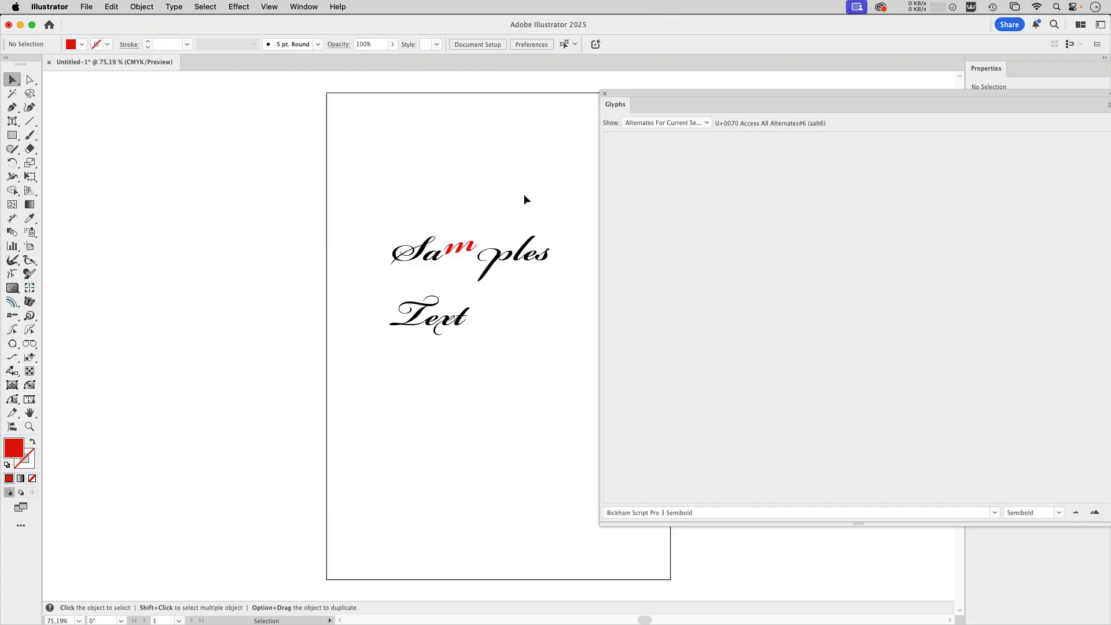
double_click(525, 259)
drag(492, 258, 522, 258)
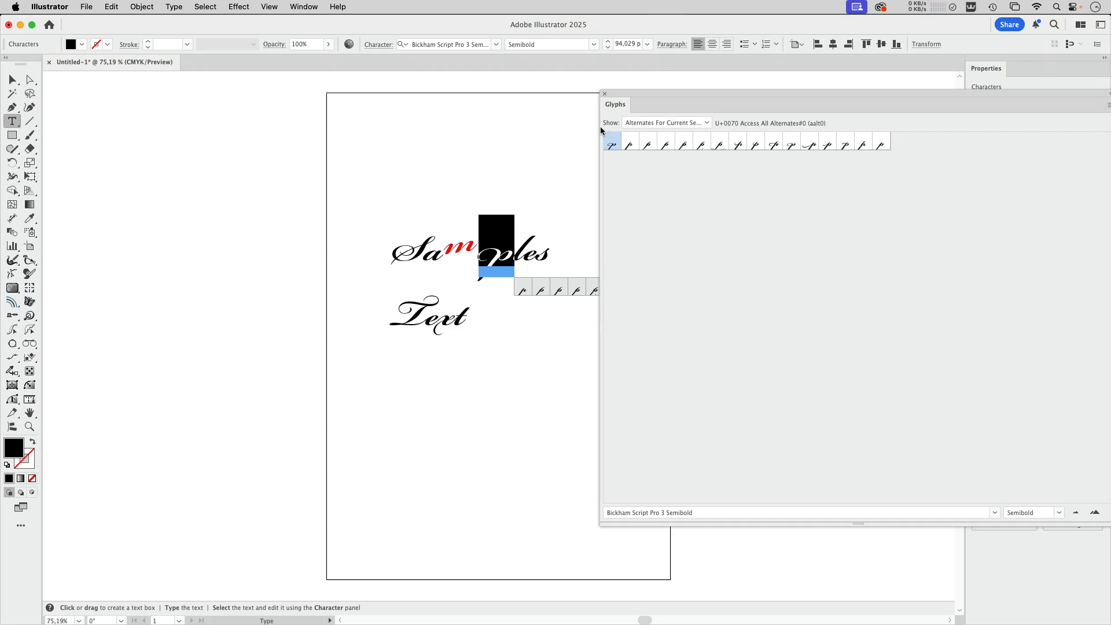
Show the Entire Font glyph set of Bickham Script Pro 3 Semibold, look through it, and close the Glyphs overview
key(Escape)
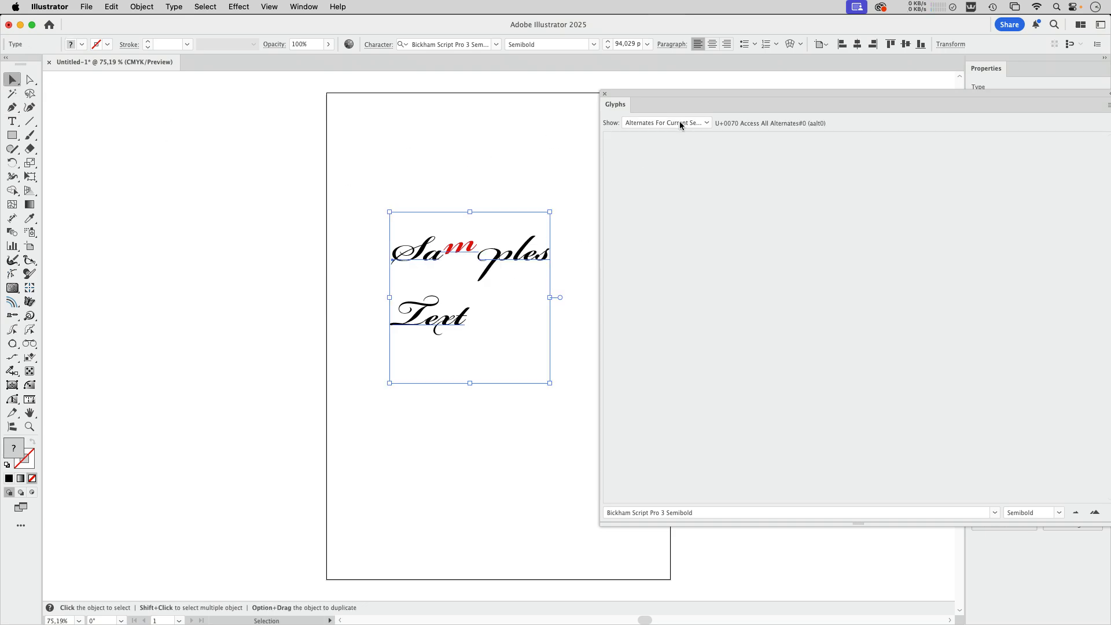
click(679, 122)
click(676, 152)
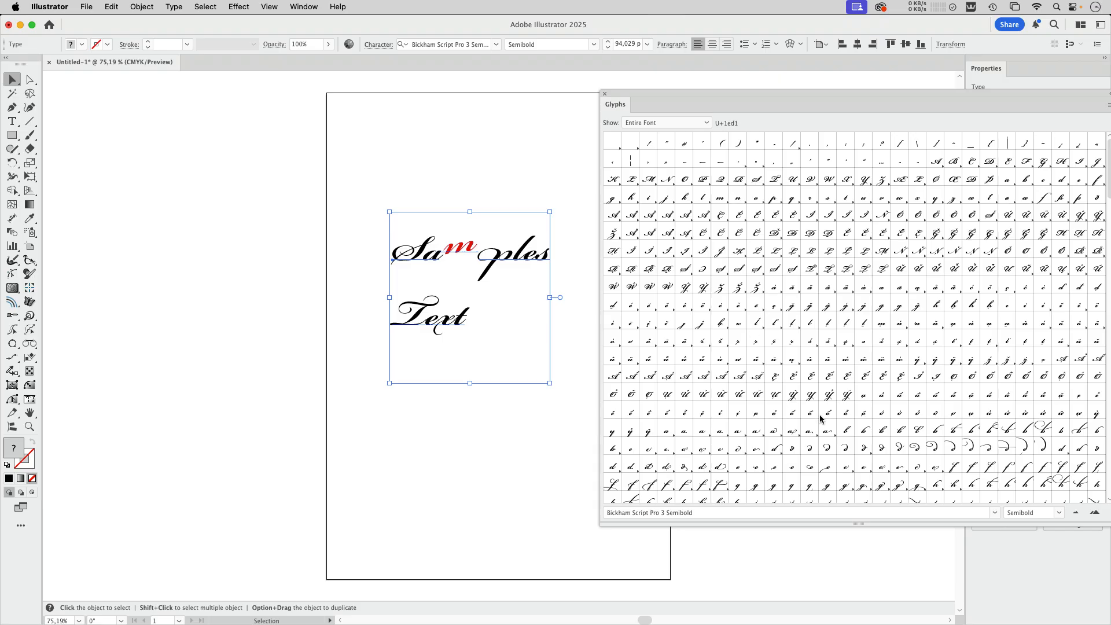
drag(786, 95, 782, 166)
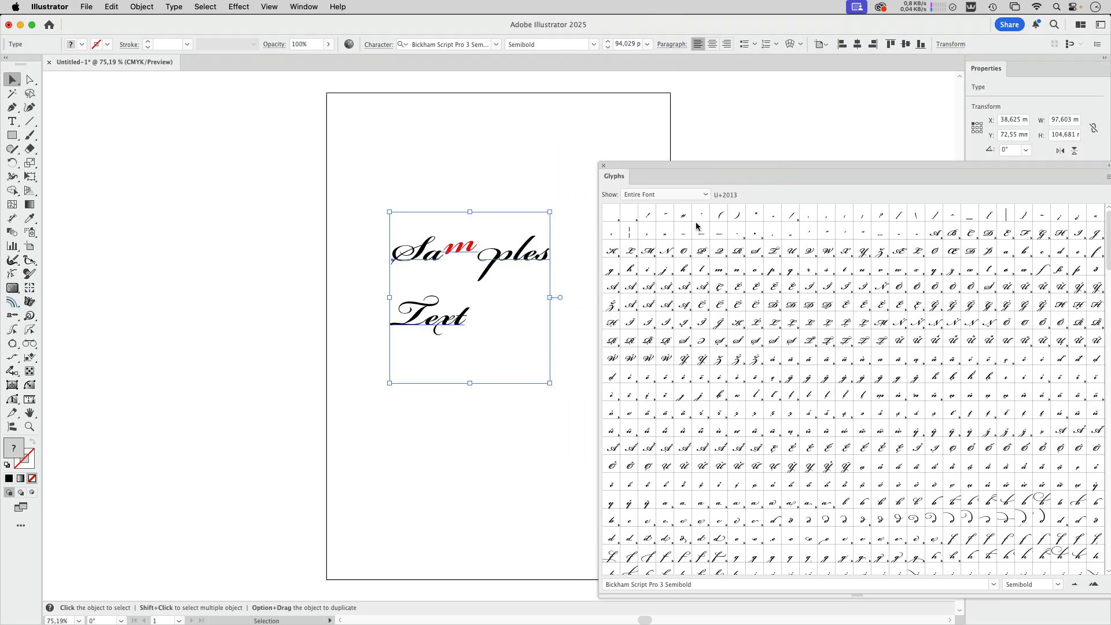
click(604, 168)
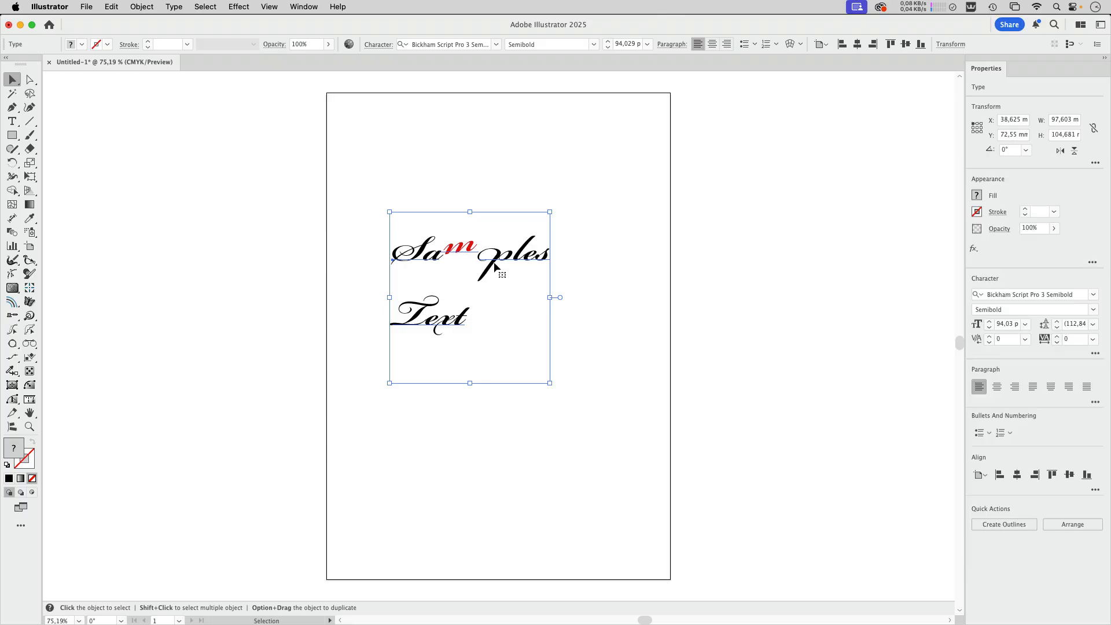
Replace the p in Samples with the alternate glyph whose long swash curls back beneath the word
double_click(525, 261)
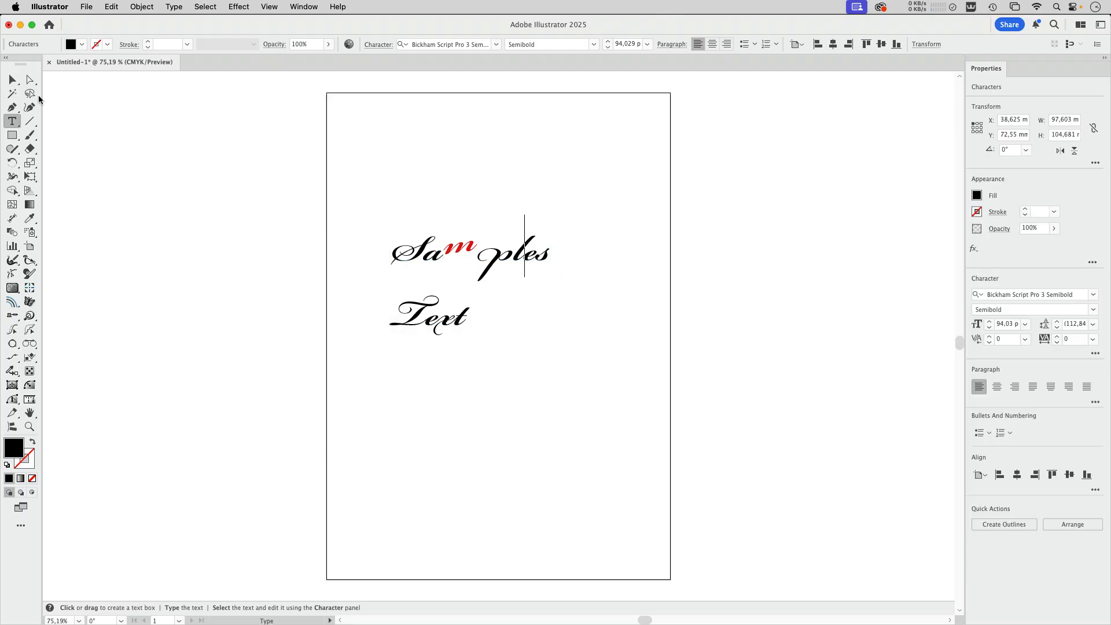
drag(485, 259, 512, 260)
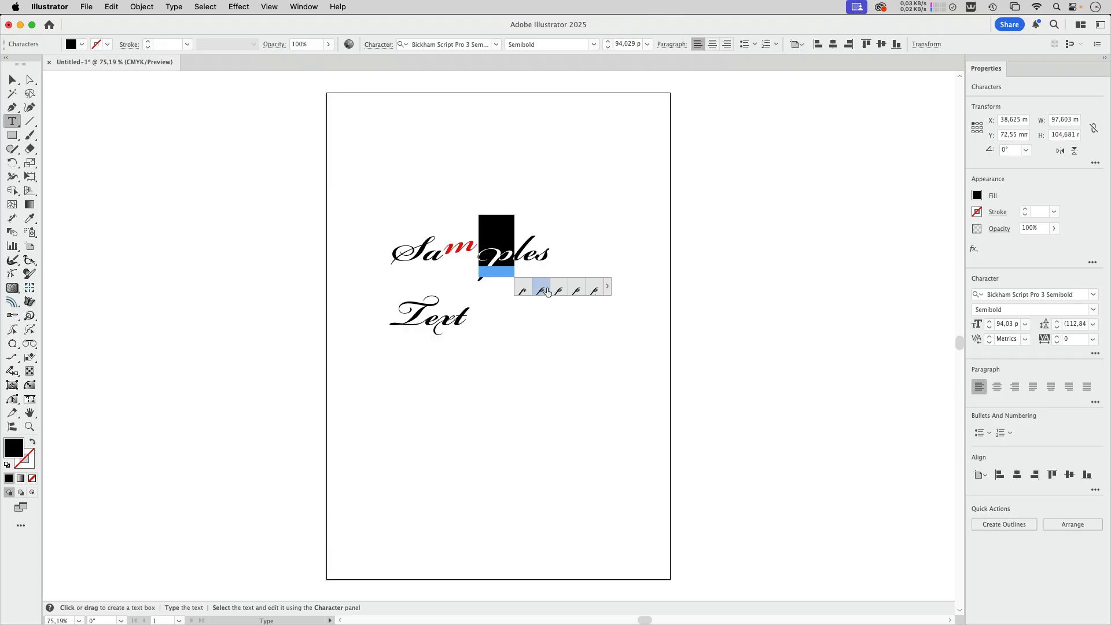
click(579, 291)
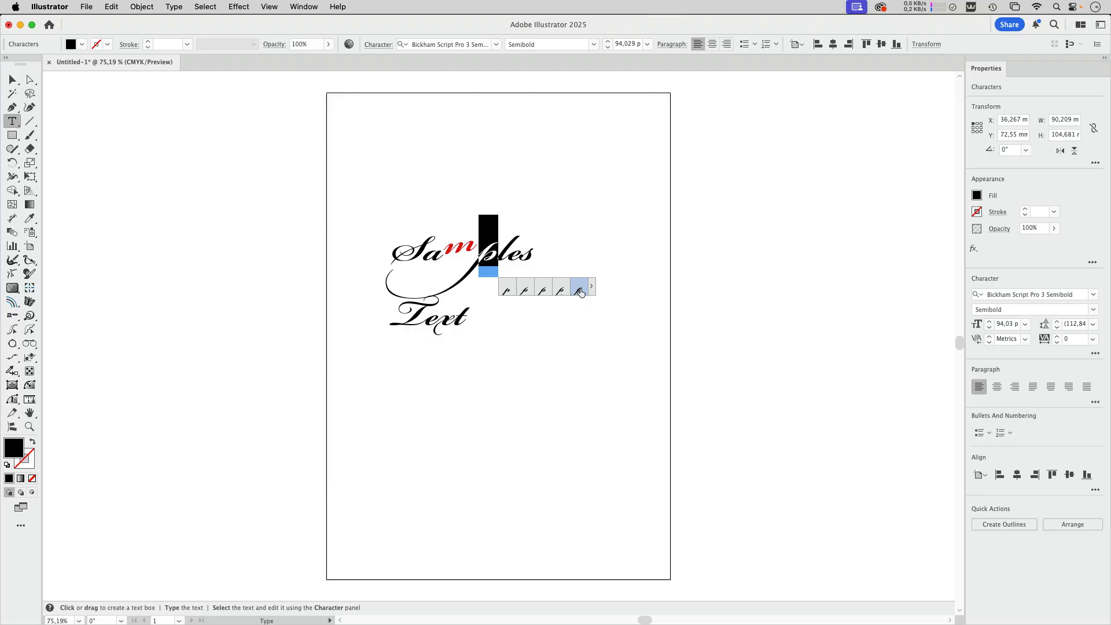
Open the Glyphs overview for the p in Samples, check its alternates, close the overview and leave text editing
click(591, 286)
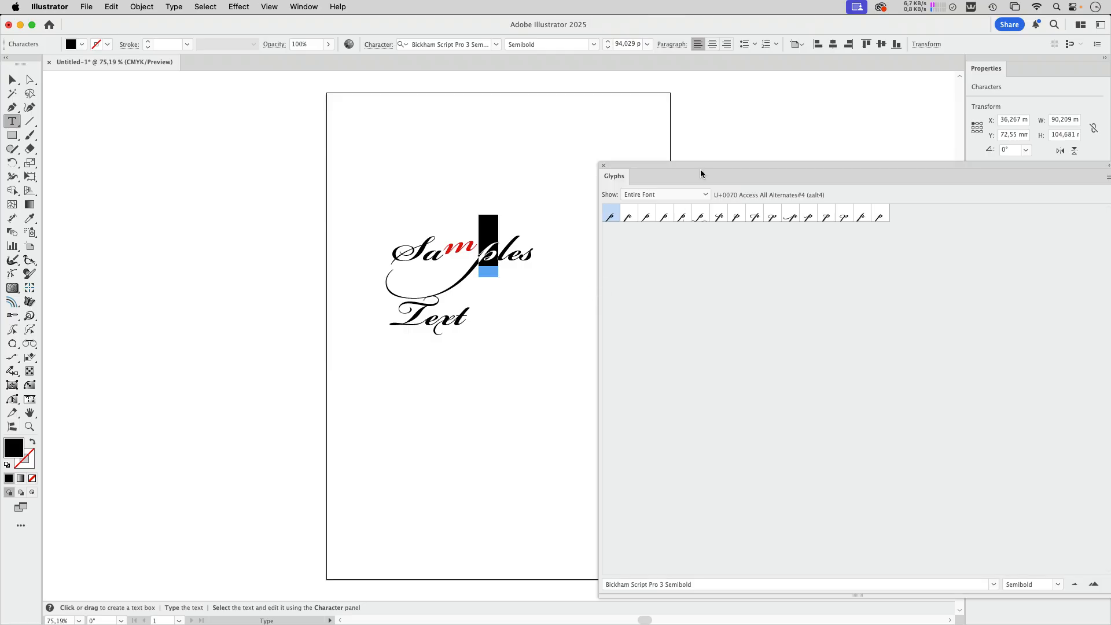
key(Escape)
drag(498, 255, 479, 255)
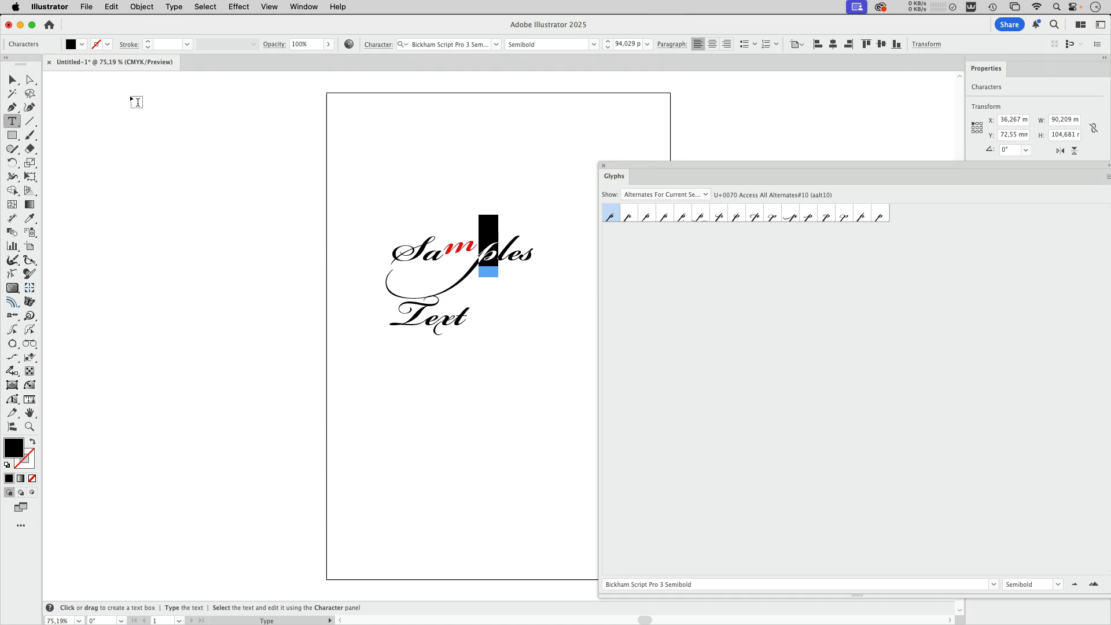
key(Escape)
click(603, 166)
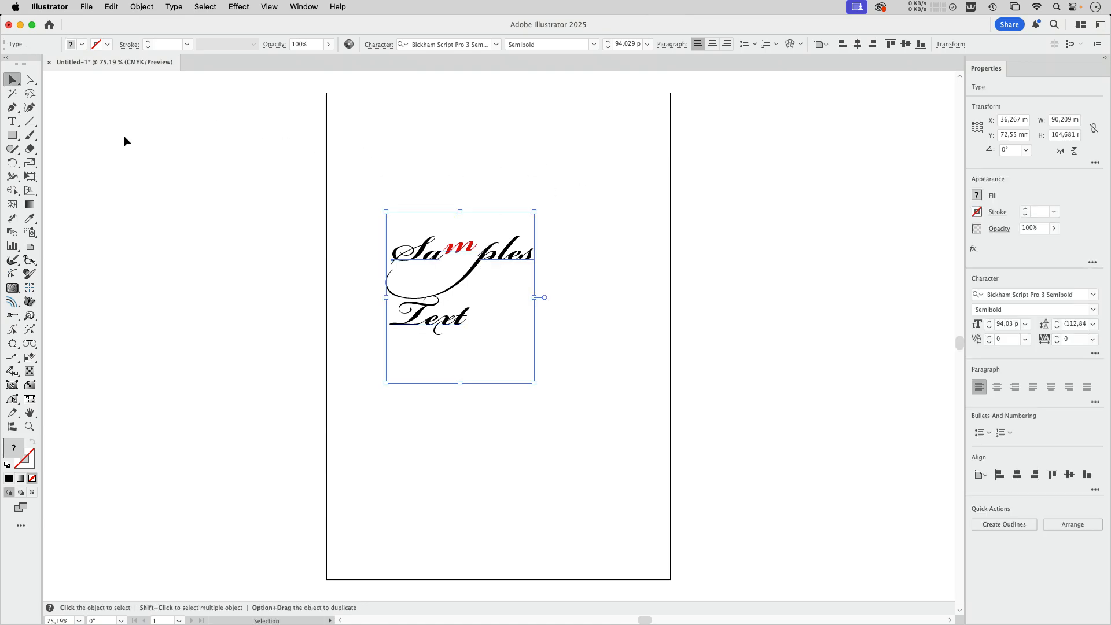
Select the p in Samples with the Touch Type tool to check its glyph alternates, and deselect the text
drag(11, 121, 60, 205)
click(500, 266)
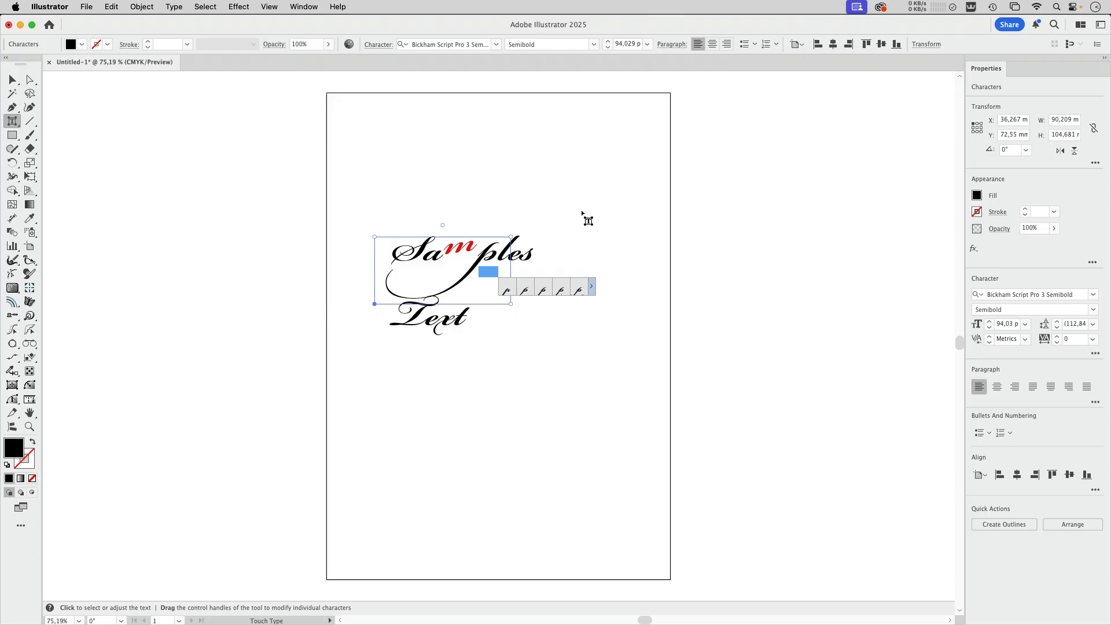
key(v)
click(621, 333)
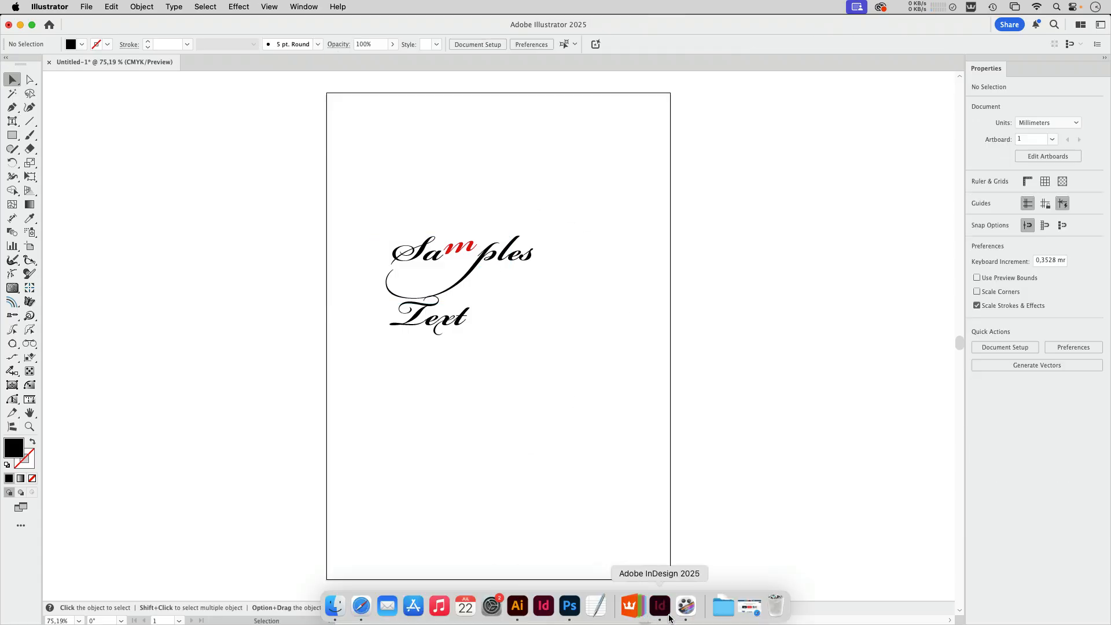
Switch to InDesign and replace the first e in Cepe with the alternate glyph that has an extended end stroke
click(651, 604)
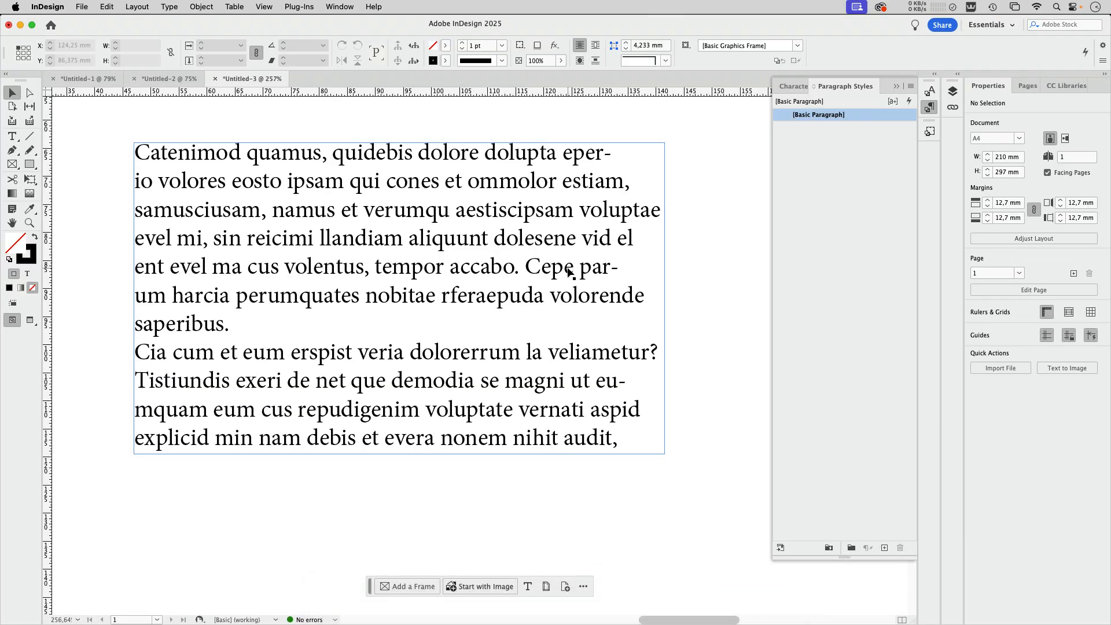
double_click(545, 270)
drag(545, 270, 552, 270)
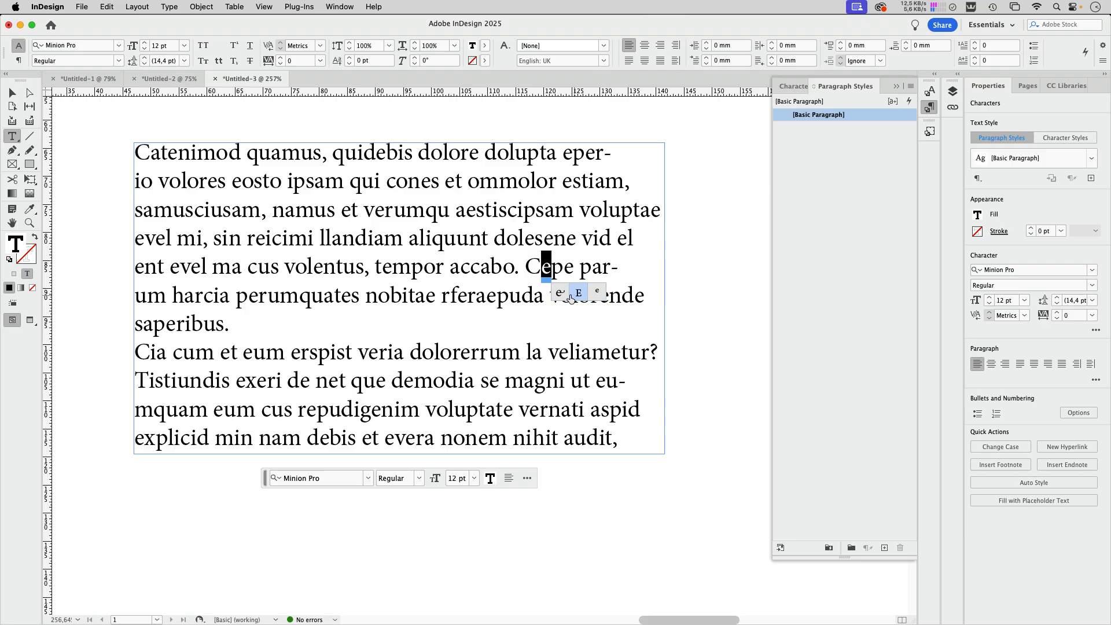
click(560, 295)
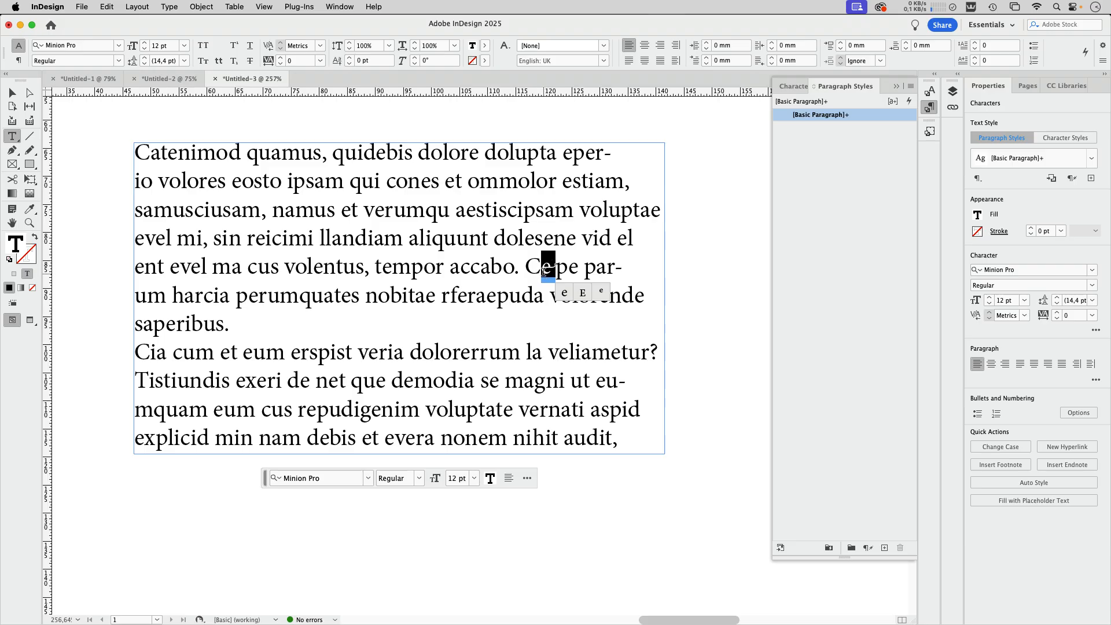
click(557, 268)
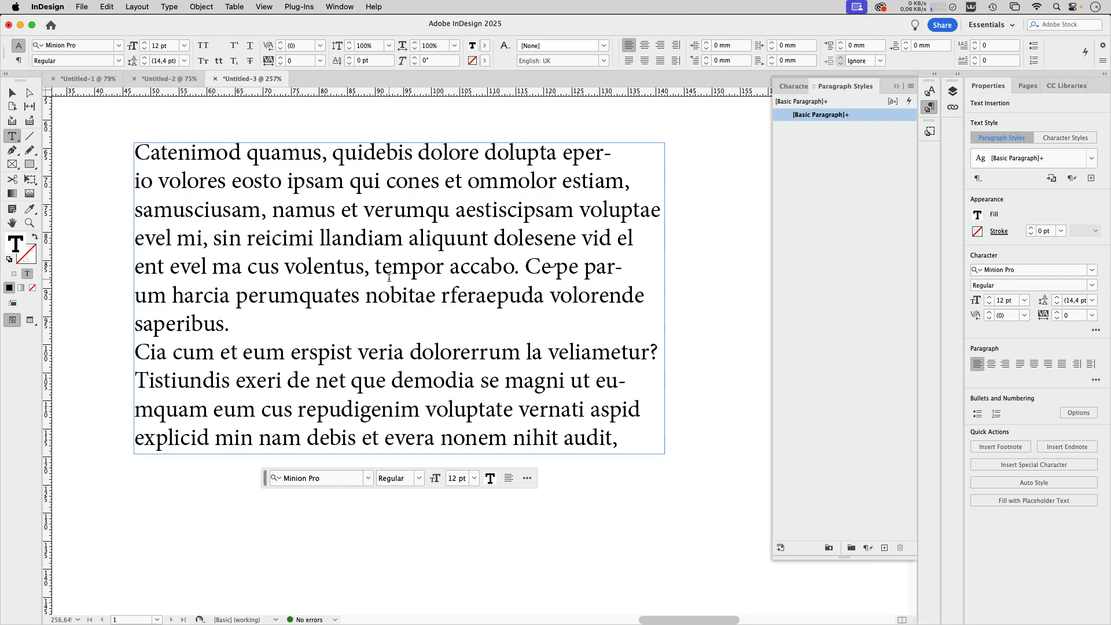
Examine the keyboard shortcuts assigned to Text and Tables commands for decreasing baseline shift, horizontal scale, kerning/tracking and leading, and close them without changes
click(105, 8)
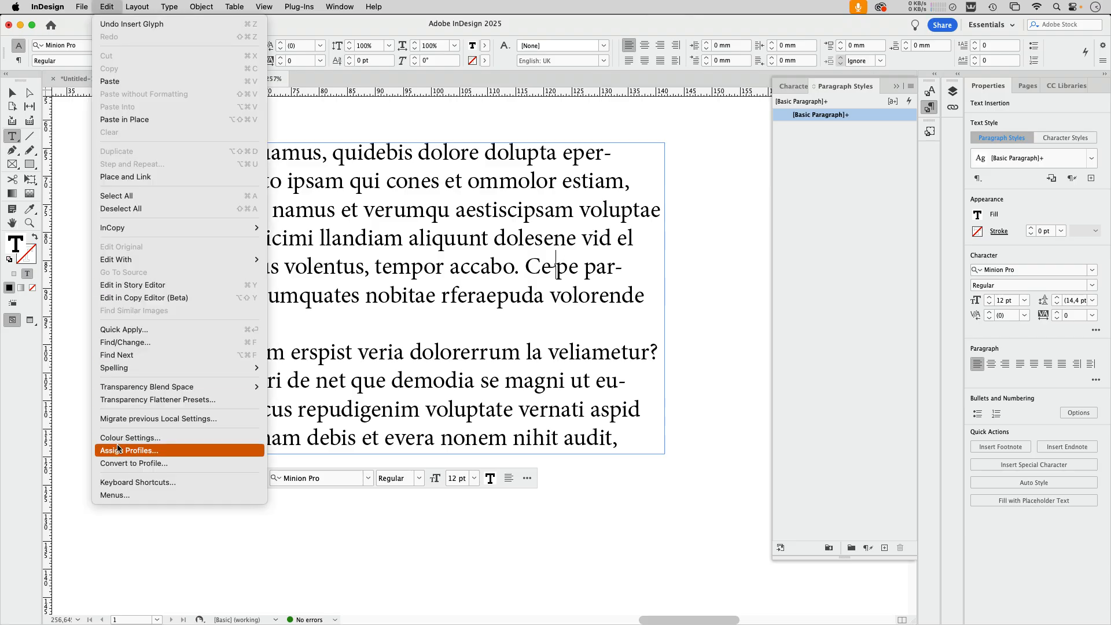
click(123, 482)
click(440, 213)
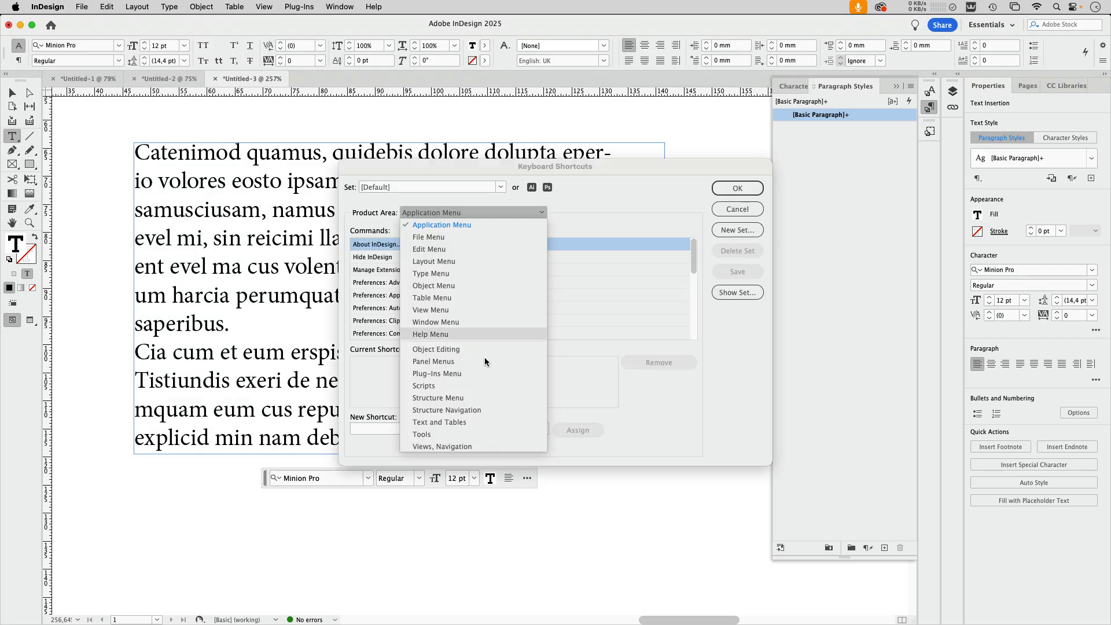
click(449, 423)
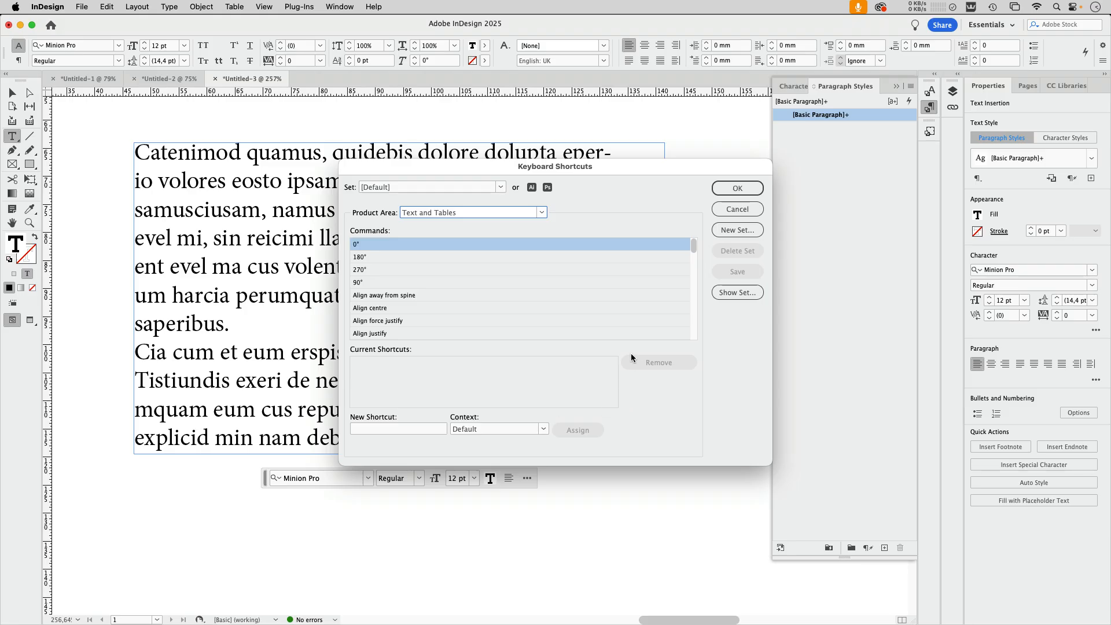
drag(694, 246, 694, 267)
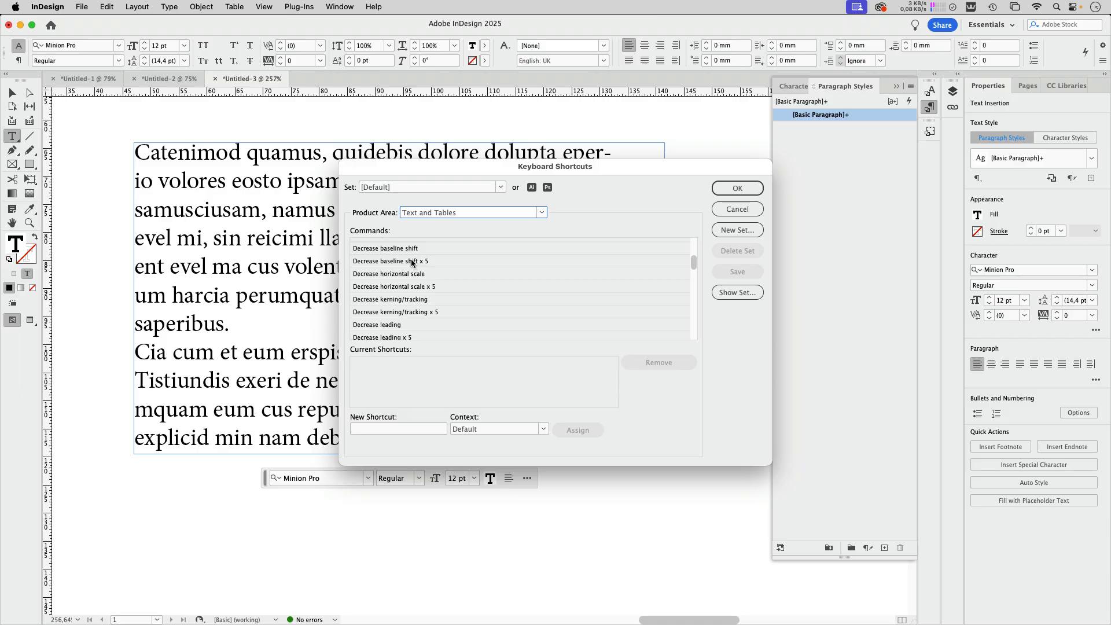
click(412, 263)
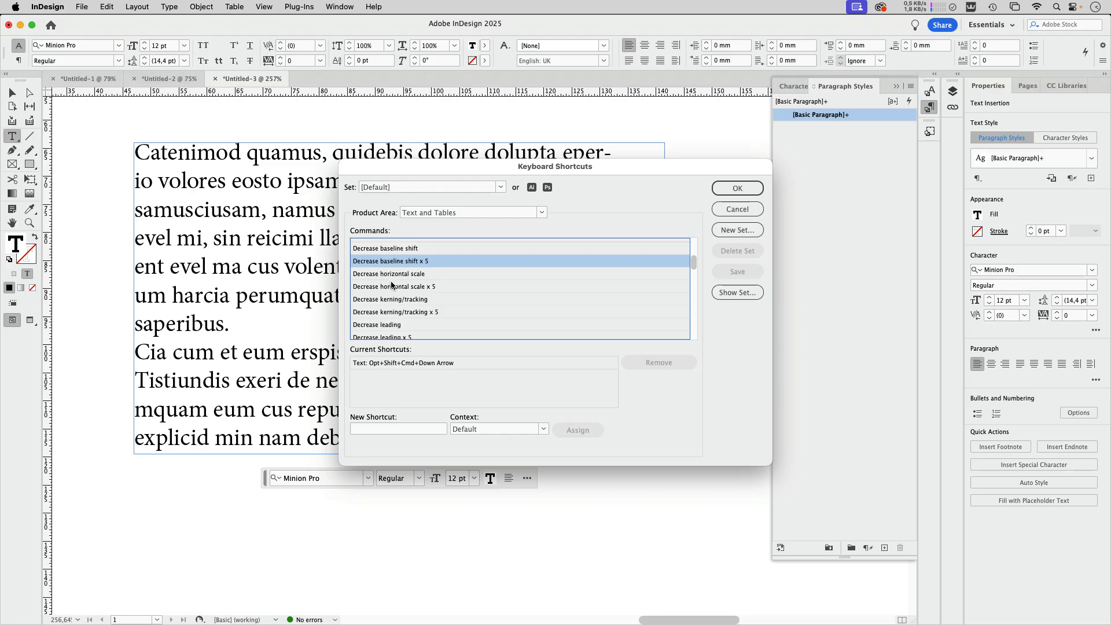
click(395, 287)
click(391, 302)
click(388, 325)
scroll(436, 313, down, 3)
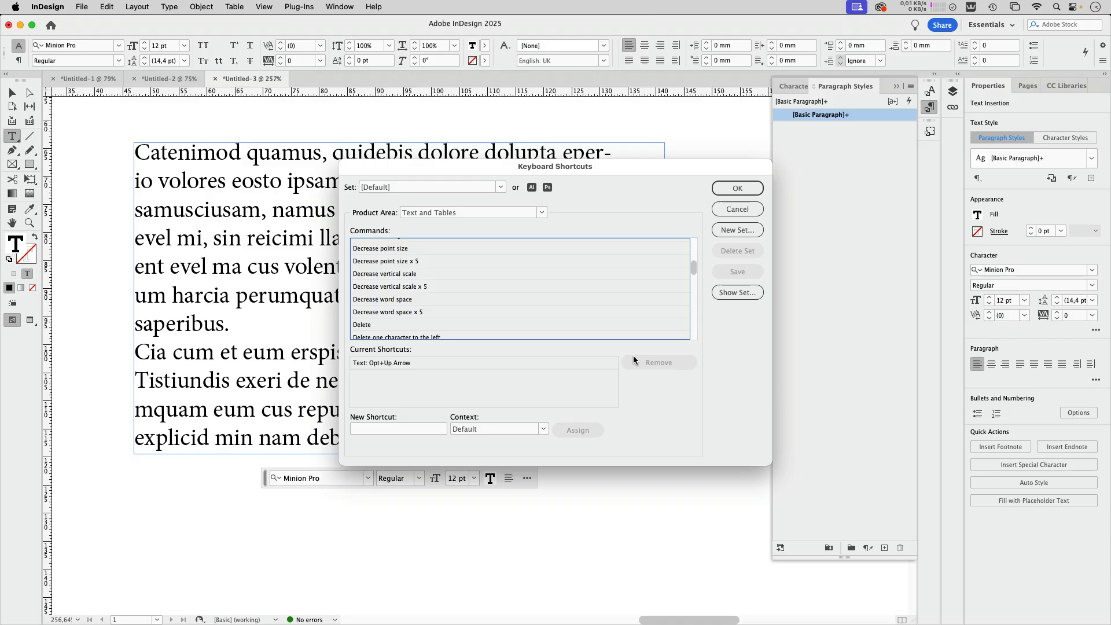
click(735, 210)
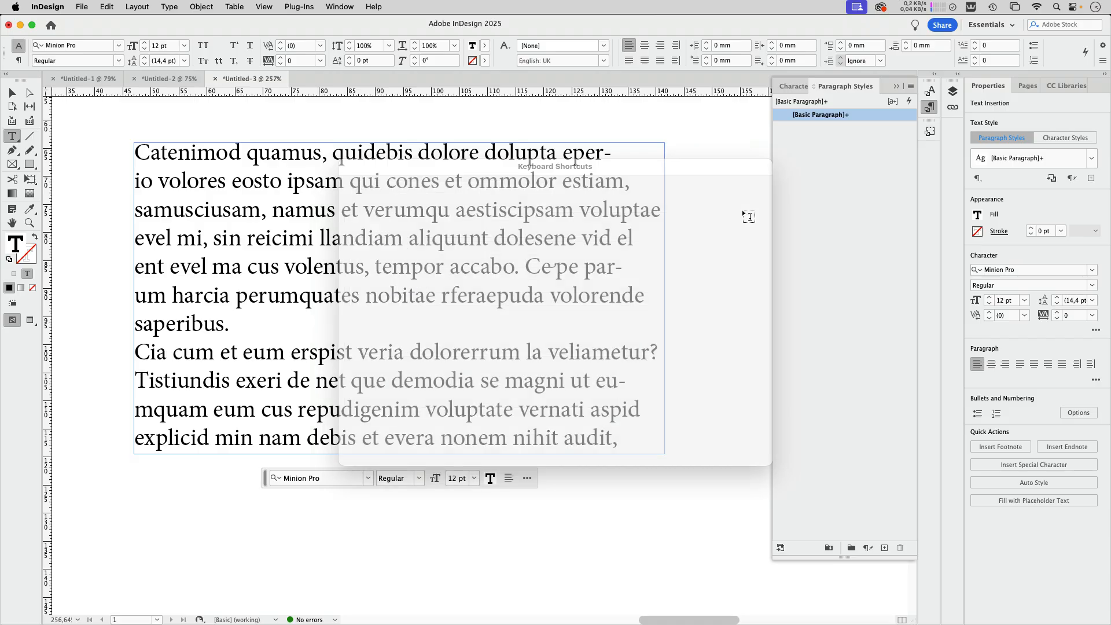
Select the letters liquu in aliquunt, collapse the Paragraph Styles and show the additional character formatting options
drag(420, 237, 469, 237)
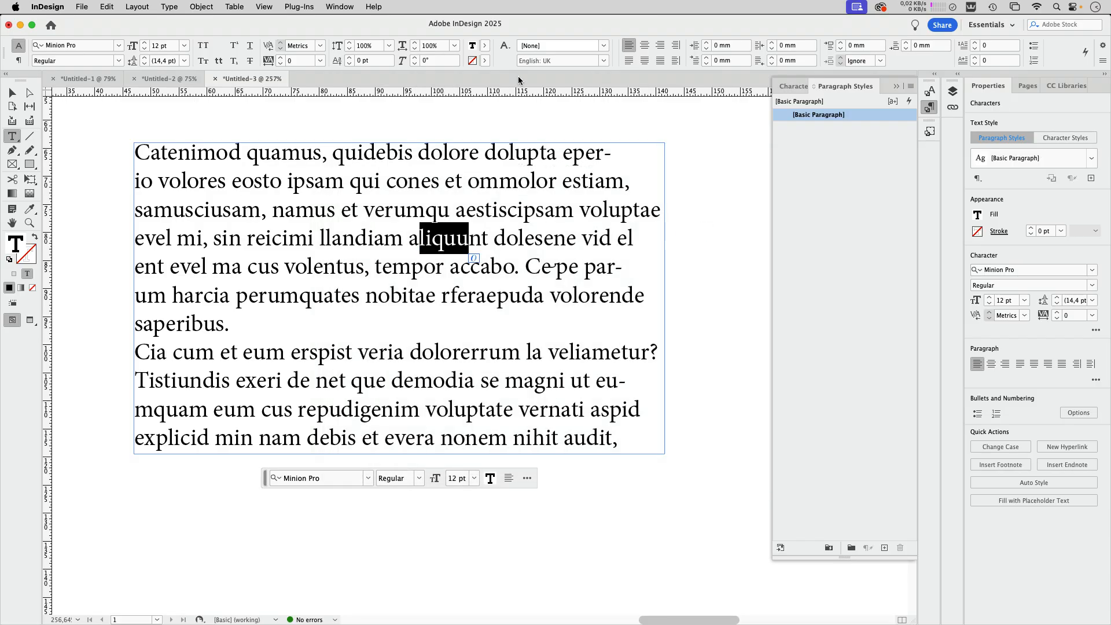
click(932, 109)
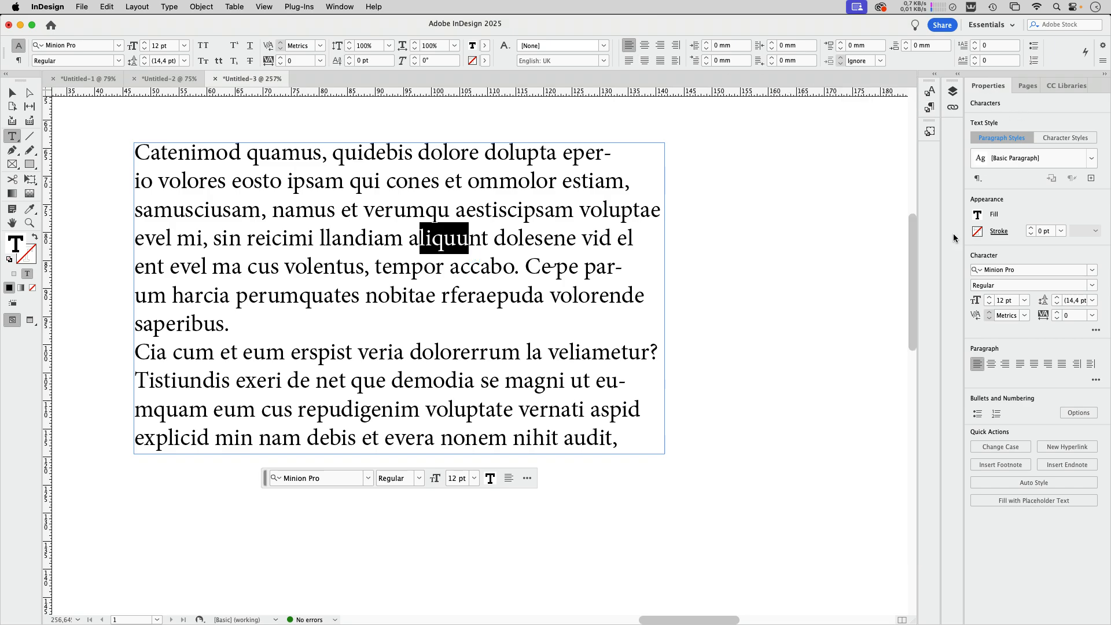
click(1096, 332)
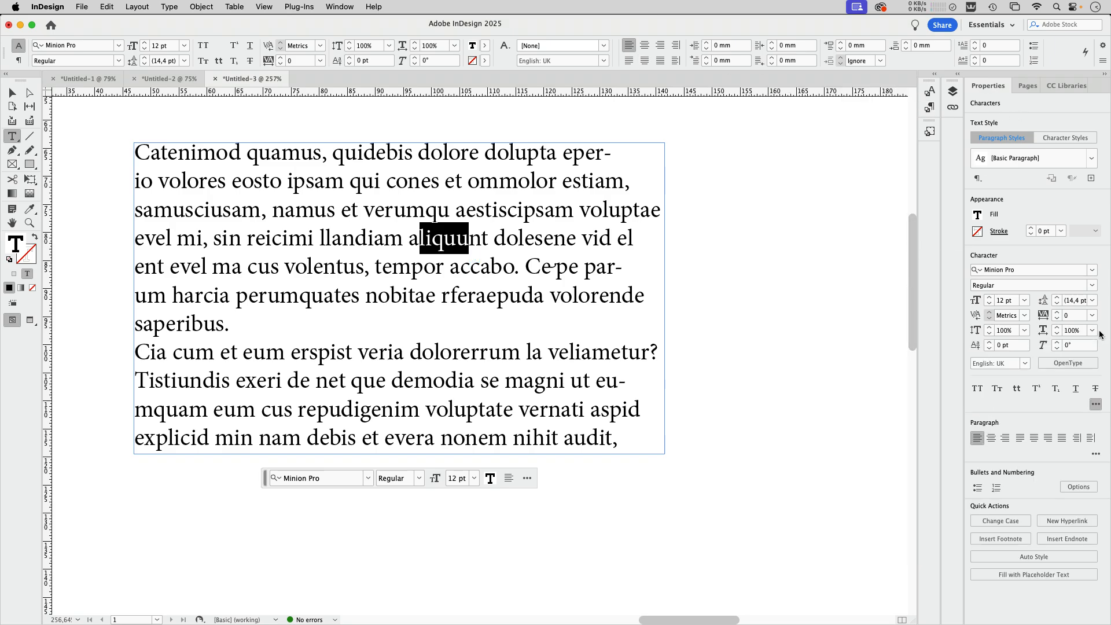